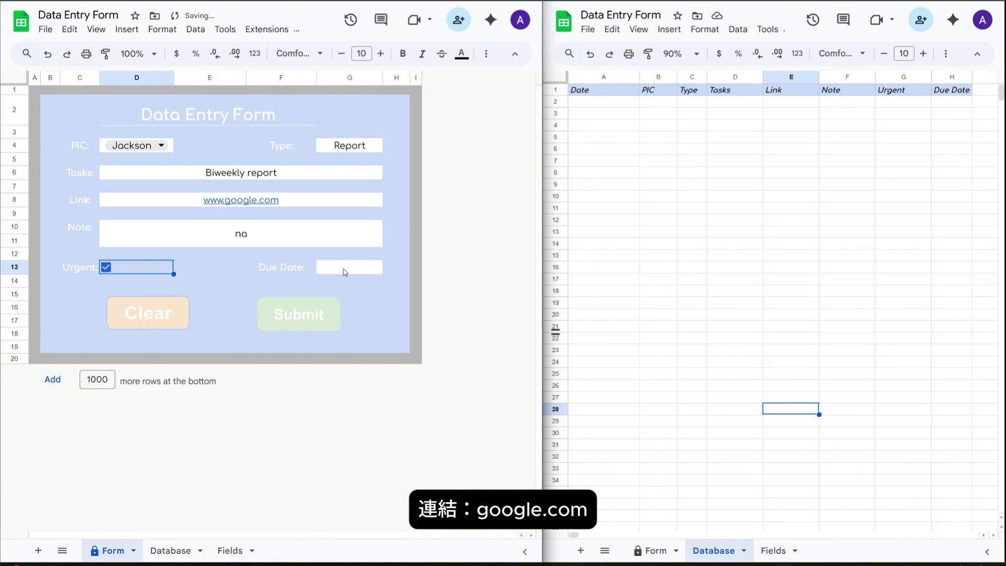
Set the form's Due Date to 2026-01-26 and submit the entry to the database.
{"action": "double_click", "coordinate": [345, 271]}
{"action": "left_click", "coordinate": [308, 393]}
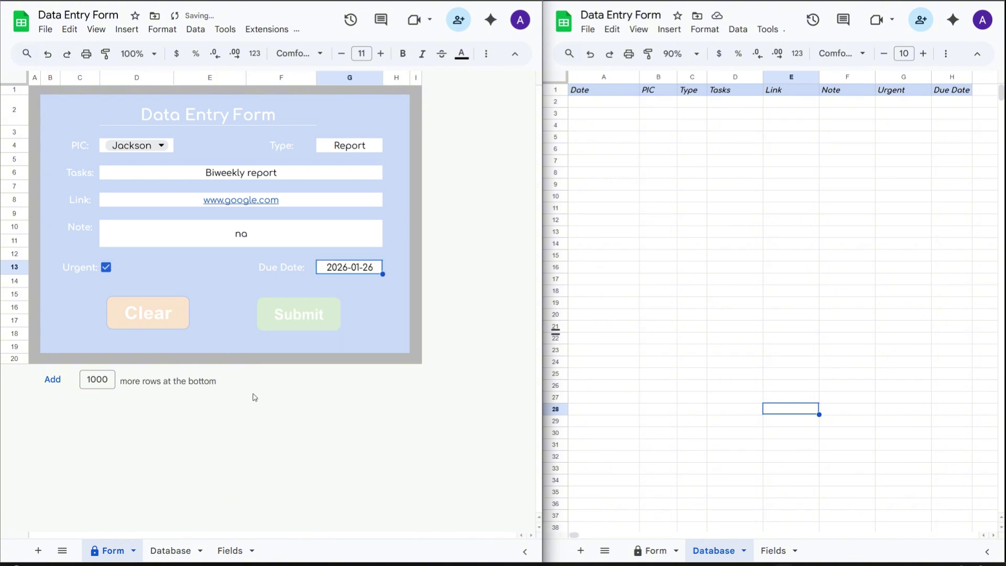
{"action": "left_click", "coordinate": [283, 360]}
{"action": "left_click", "coordinate": [290, 326]}
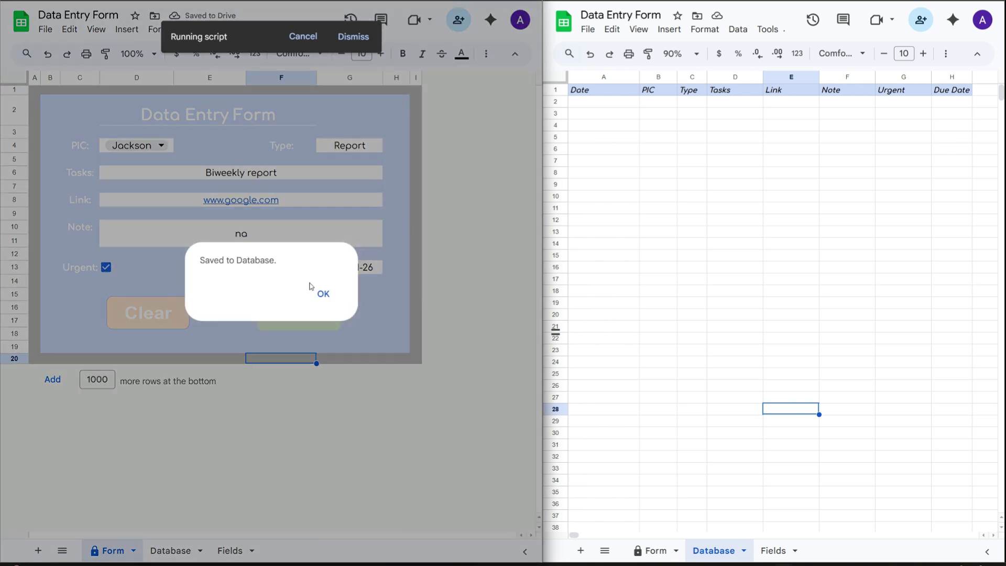
{"action": "left_click", "coordinate": [321, 293]}
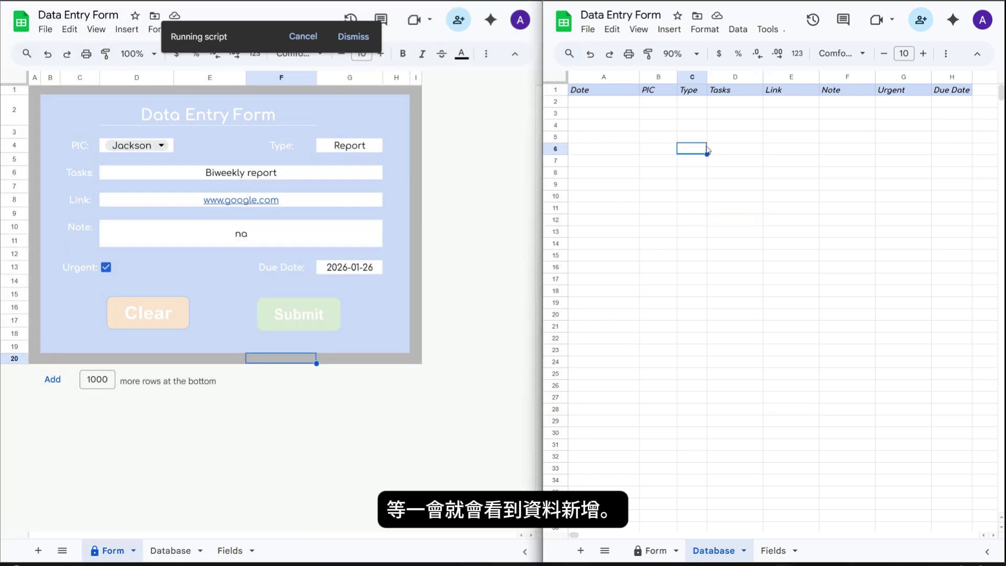
Review the submitted record in the Database sheet, from the Date column through the Due Date column.
{"action": "left_click", "coordinate": [951, 102], "text": "shift"}
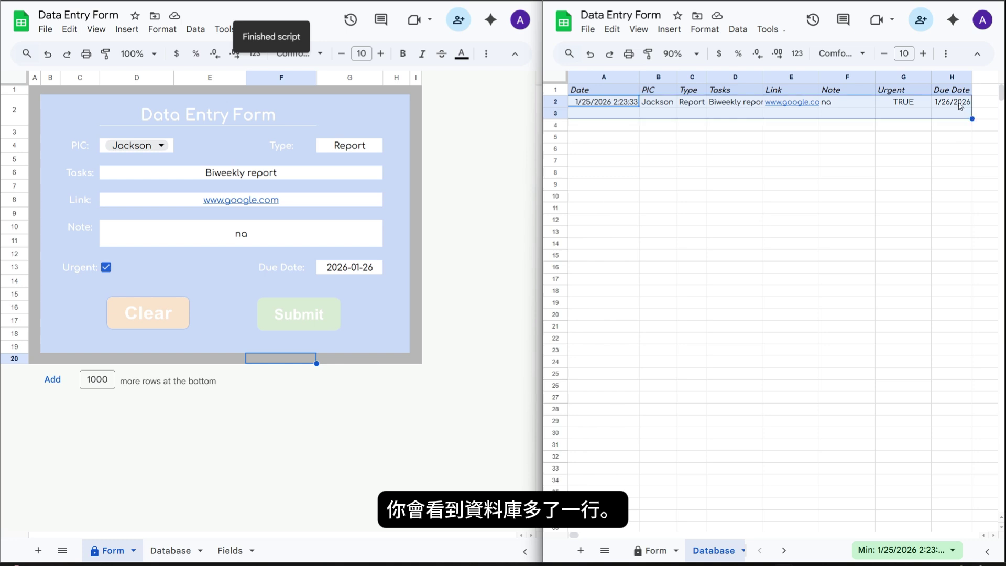
{"action": "left_click", "coordinate": [946, 102]}
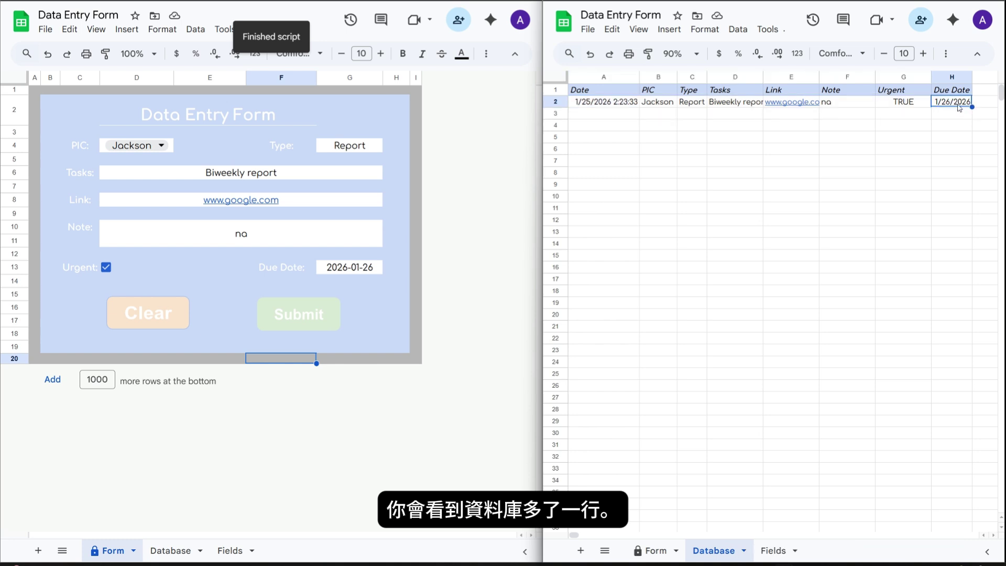
{"action": "left_click", "coordinate": [737, 153]}
{"action": "left_click", "coordinate": [416, 186]}
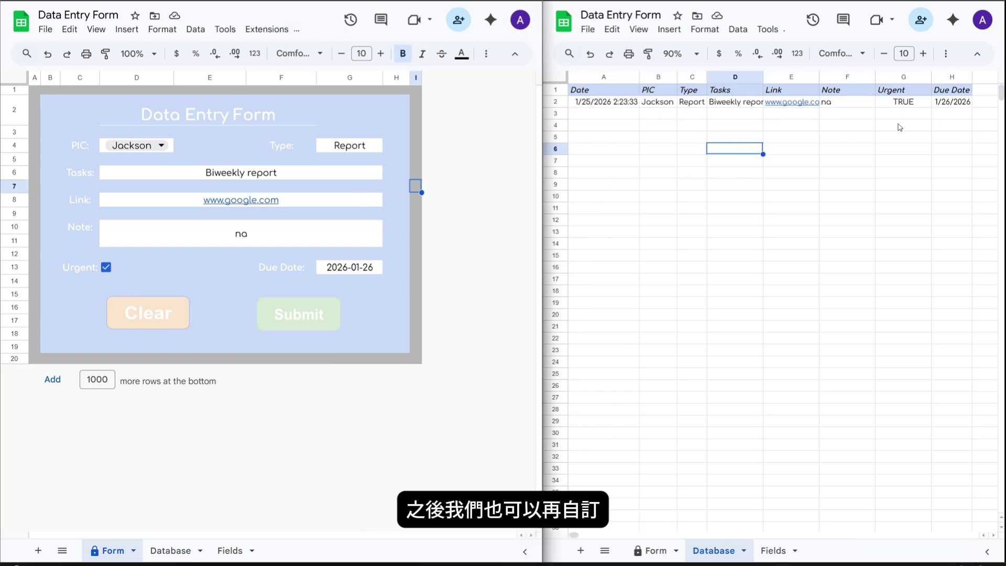
Add a new field named Amount below Due Date in the Fields sheet.
{"action": "left_click", "coordinate": [230, 550]}
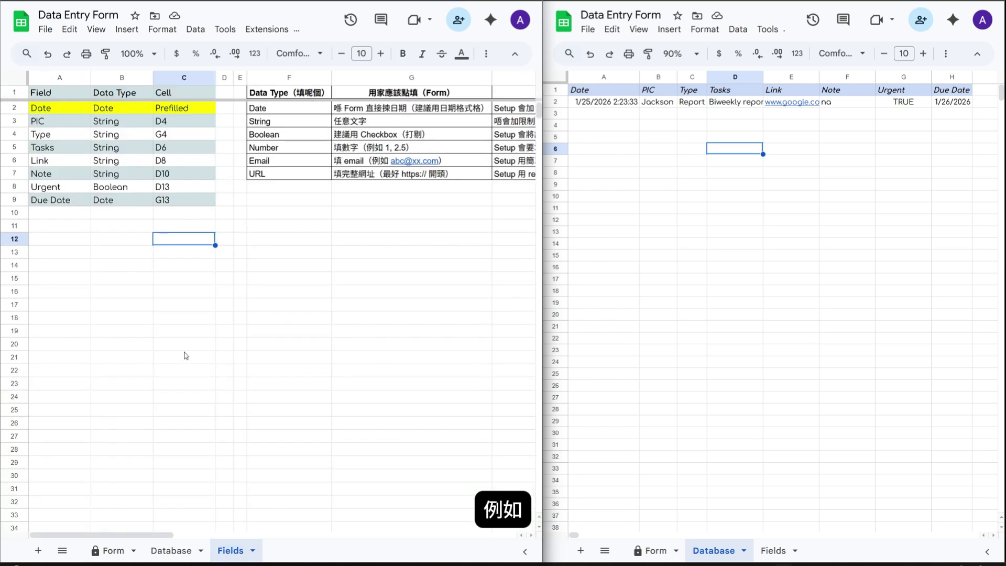
{"action": "left_click", "coordinate": [68, 236]}
{"action": "left_click", "coordinate": [61, 203]}
{"action": "key", "text": "ctrl+c"}
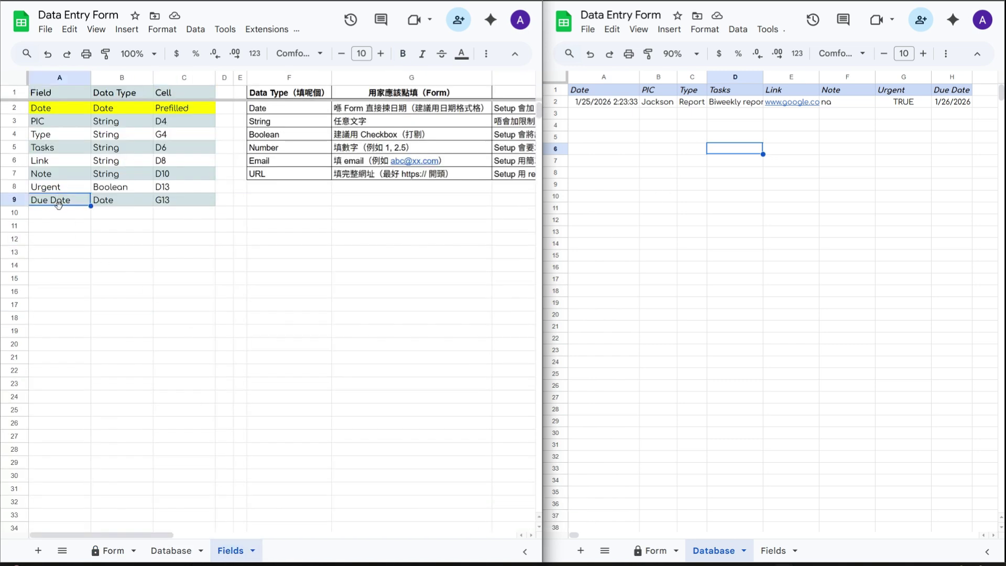
{"action": "left_click", "coordinate": [58, 212]}
{"action": "key", "text": "ctrl+v"}
{"action": "triple_click", "coordinate": [57, 212]}
{"action": "type", "text": "A"}
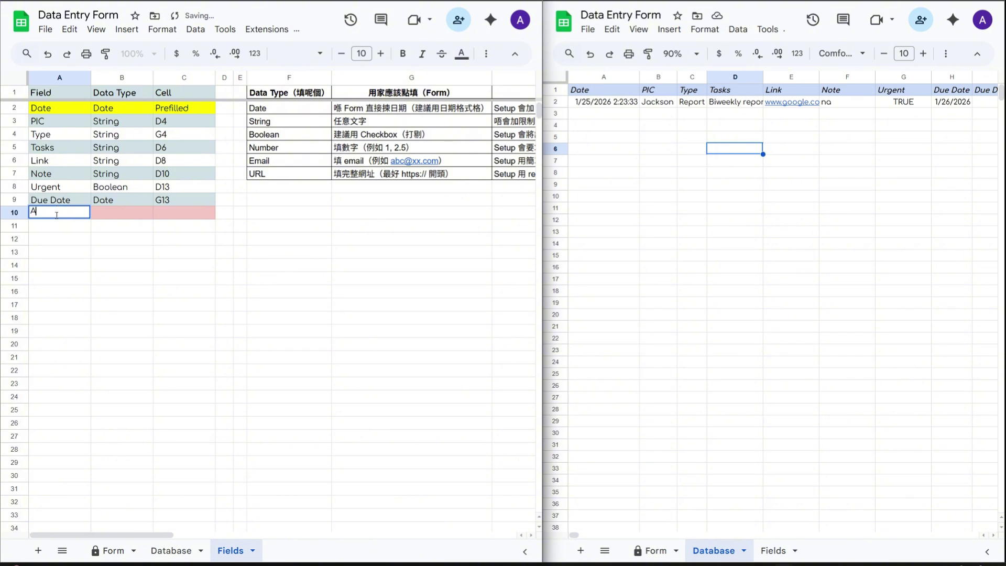
{"action": "type", "text": "mount"}
{"action": "key", "text": "Tab"}
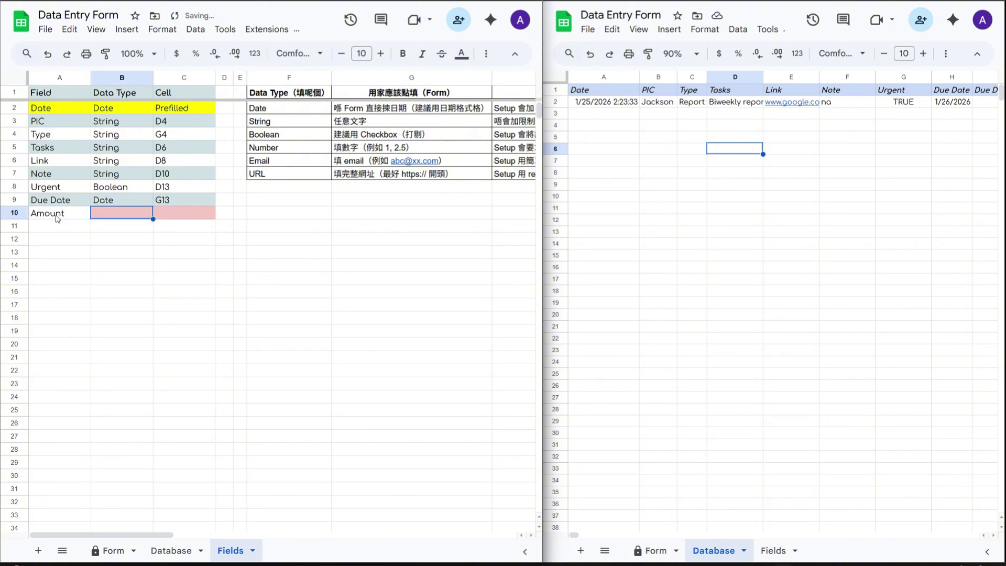
Copy the Number data type from the reference table into the Amount field's Data Type cell.
{"action": "left_click", "coordinate": [264, 148]}
{"action": "key", "text": "ctrl+c"}
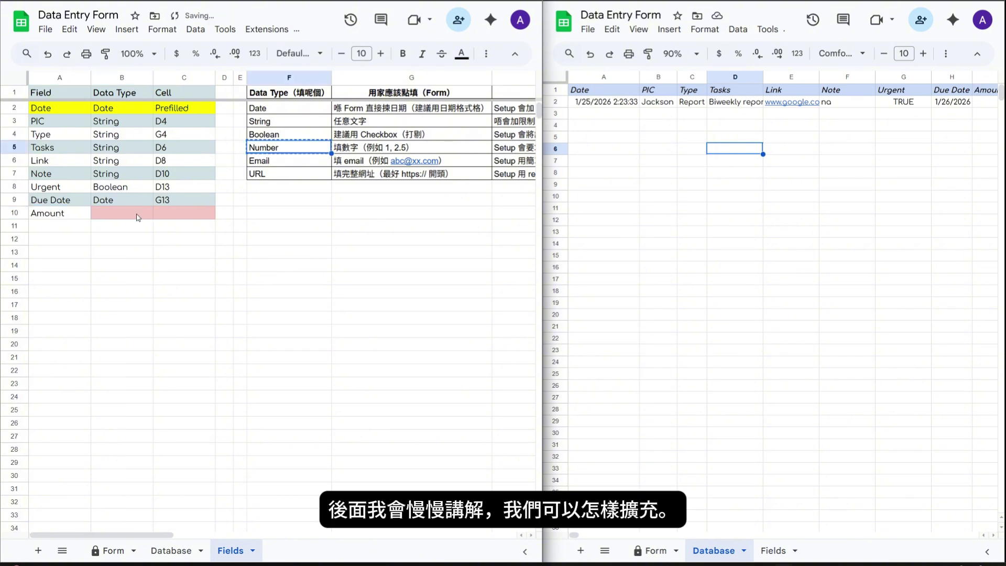
{"action": "left_click", "coordinate": [122, 213]}
{"action": "key", "text": "ctrl+v"}
{"action": "left_click", "coordinate": [183, 225]}
Duplicate the Urgent label into cell C19 of the Form sheet.
{"action": "left_click", "coordinate": [651, 550]}
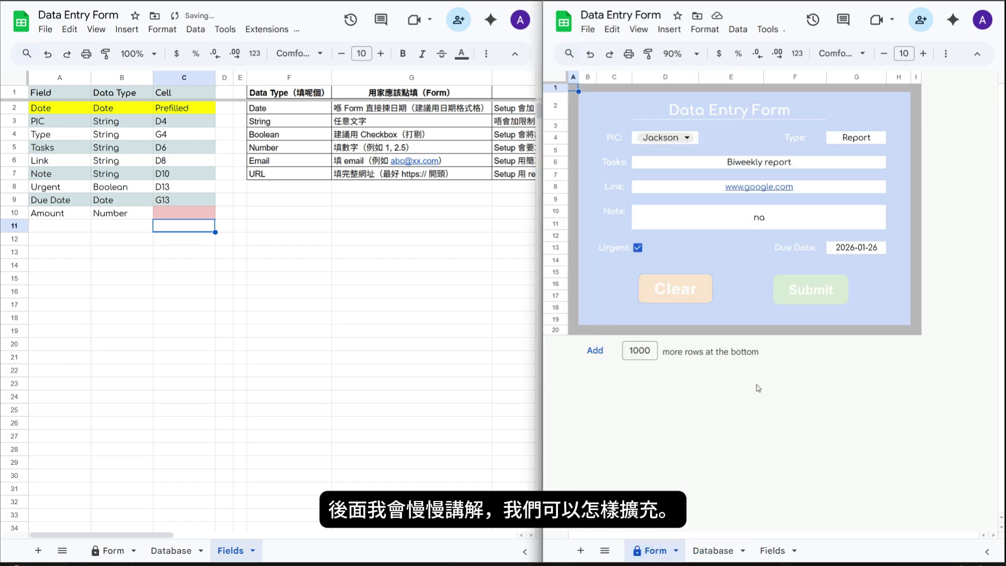
{"action": "left_click", "coordinate": [629, 245]}
{"action": "key", "text": "ctrl+c"}
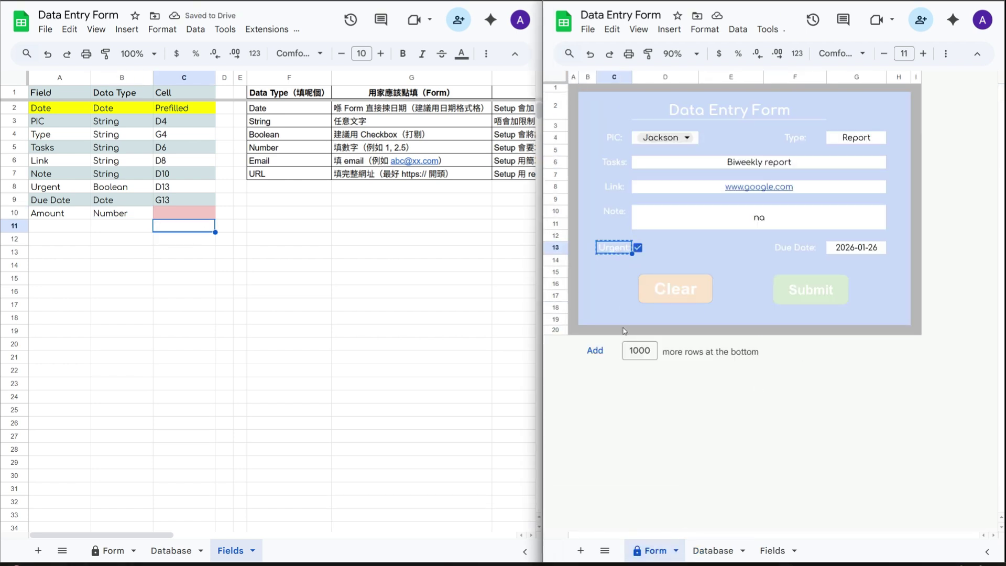
{"action": "left_click", "coordinate": [621, 320]}
{"action": "key", "text": "ctrl+v"}
{"action": "left_click", "coordinate": [859, 137]}
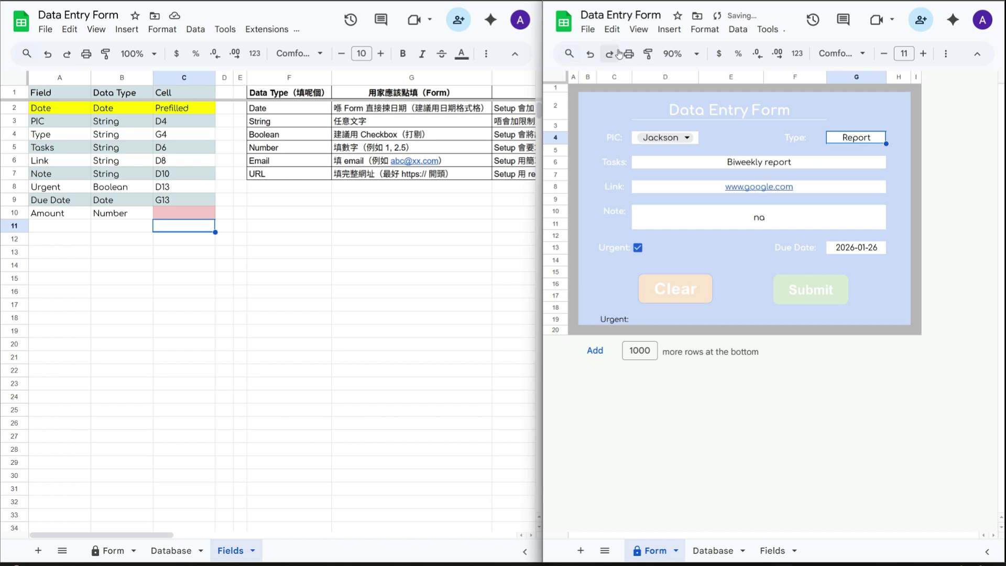
{"action": "left_click", "coordinate": [647, 54]}
{"action": "left_click_drag", "start_coordinate": [659, 306], "coordinate": [663, 318]}
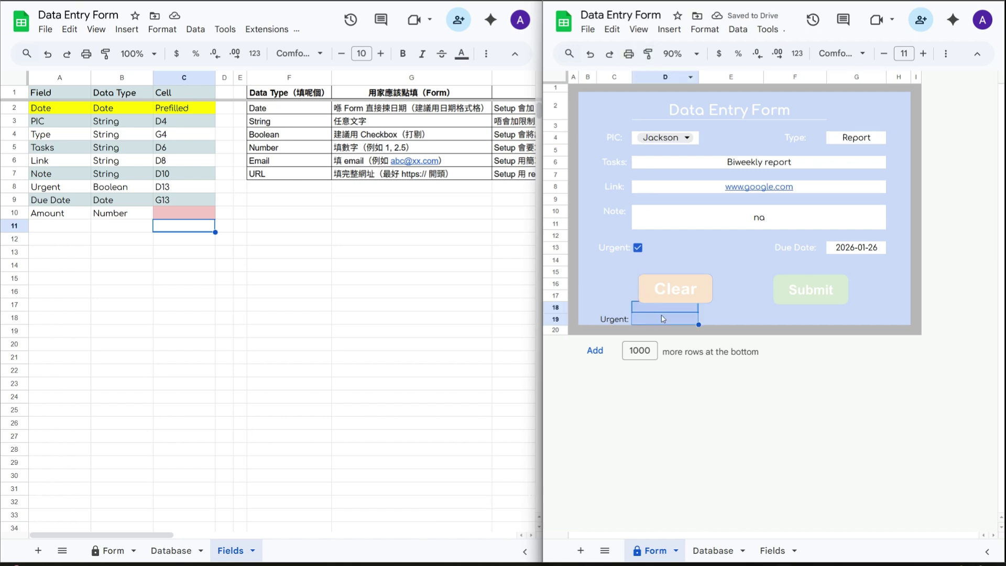
Apply the formatting of the Type input cell to cell D19 of the form.
{"action": "left_click", "coordinate": [872, 145]}
{"action": "left_click", "coordinate": [648, 53]}
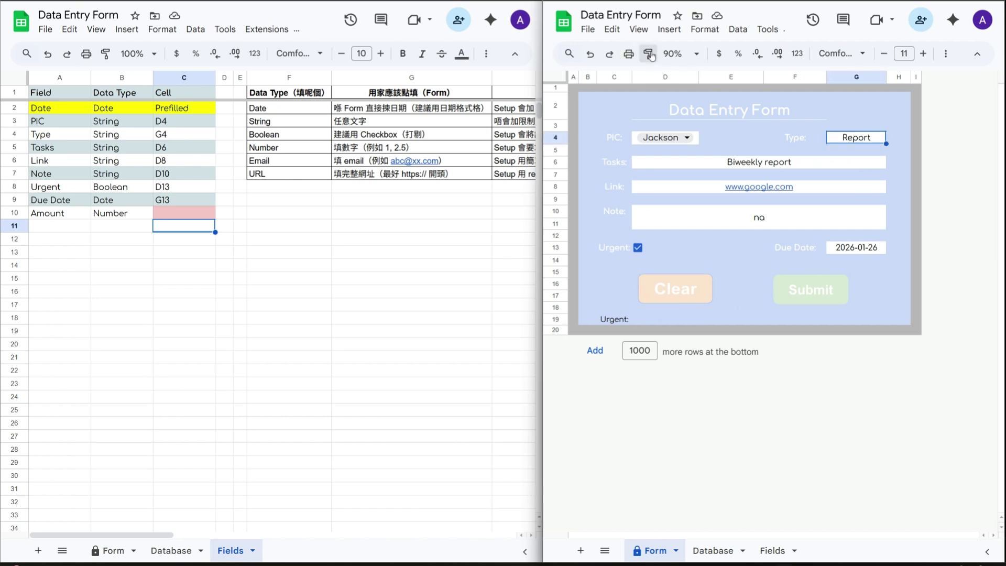
{"action": "left_click", "coordinate": [655, 317]}
Change the copied label in C19 to "Amount:".
{"action": "left_click", "coordinate": [623, 319]}
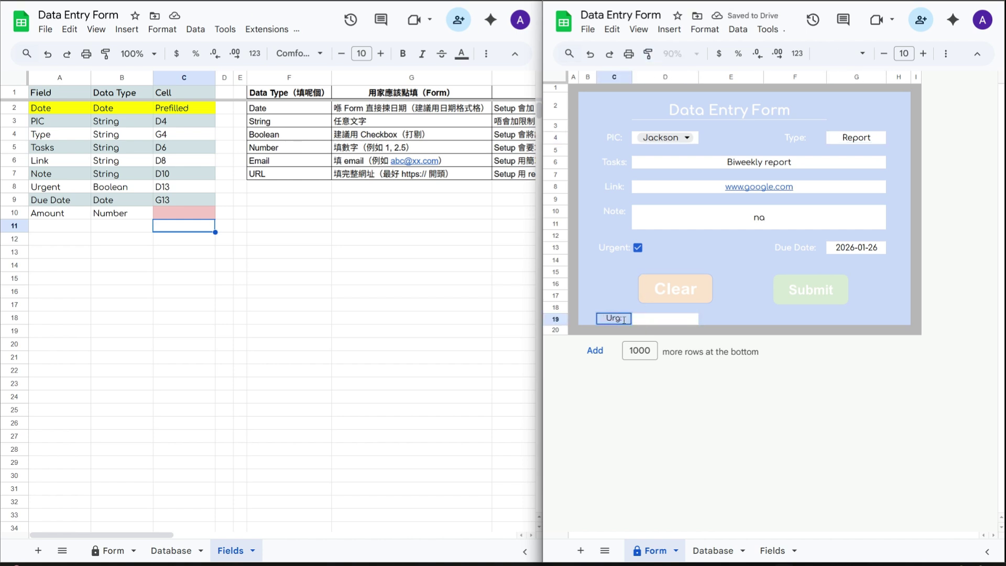
{"action": "type", "text": "Amount:"}
{"action": "key", "text": "Return"}
Apply the Urgent label's formatting to the Amount label in C19.
{"action": "left_click", "coordinate": [614, 235]}
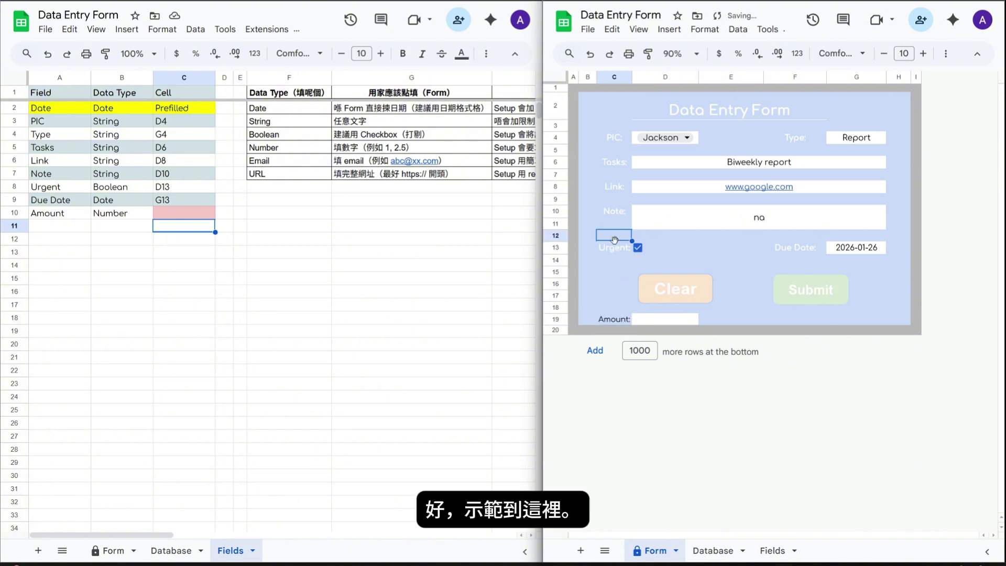
{"action": "left_click", "coordinate": [614, 247]}
{"action": "left_click", "coordinate": [647, 53]}
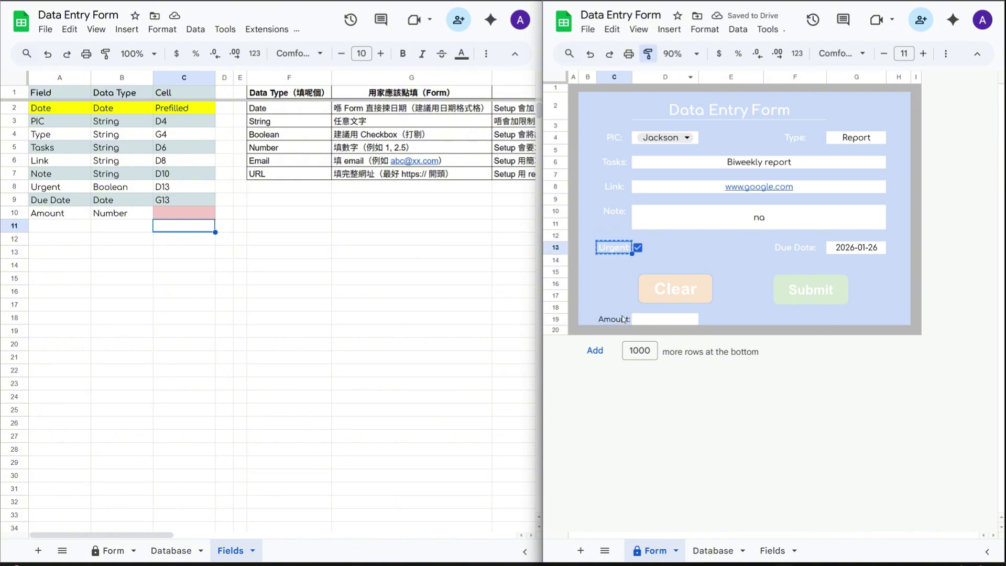
{"action": "left_click", "coordinate": [623, 319]}
Map the Amount field to form cell D19 in the Fields sheet.
{"action": "left_click", "coordinate": [664, 319]}
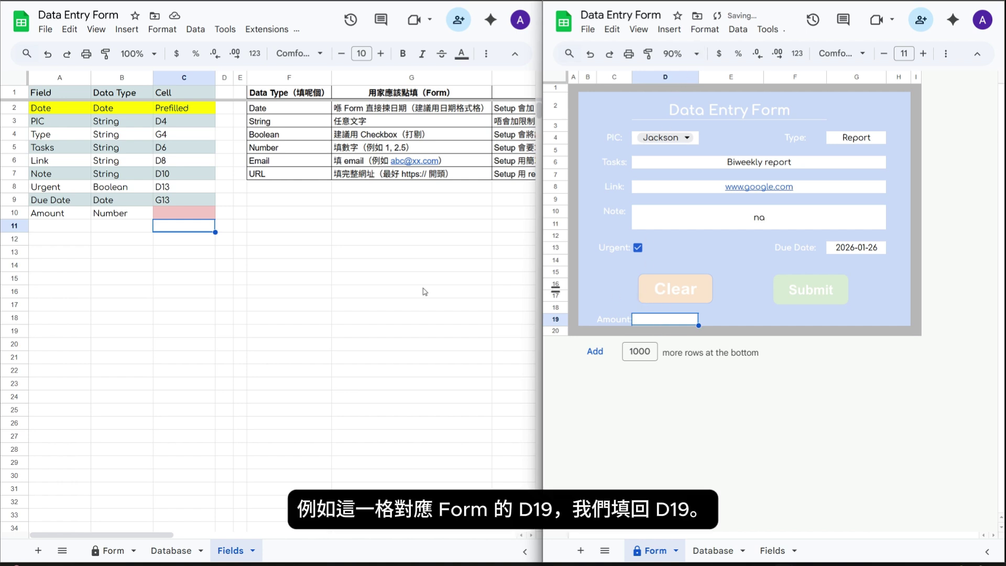
{"action": "left_click", "coordinate": [174, 214]}
{"action": "type", "text": "D19"}
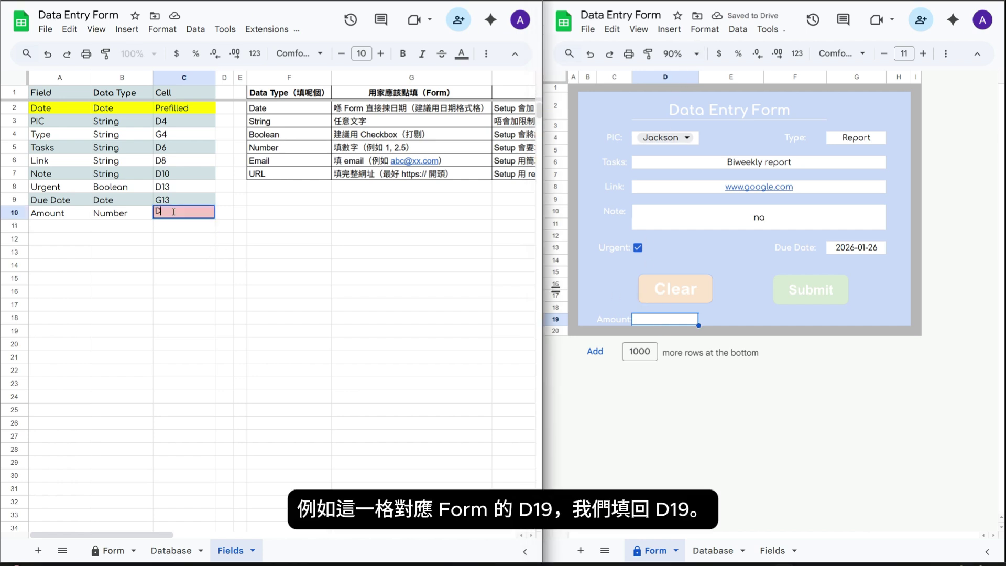
{"action": "key", "text": "Return"}
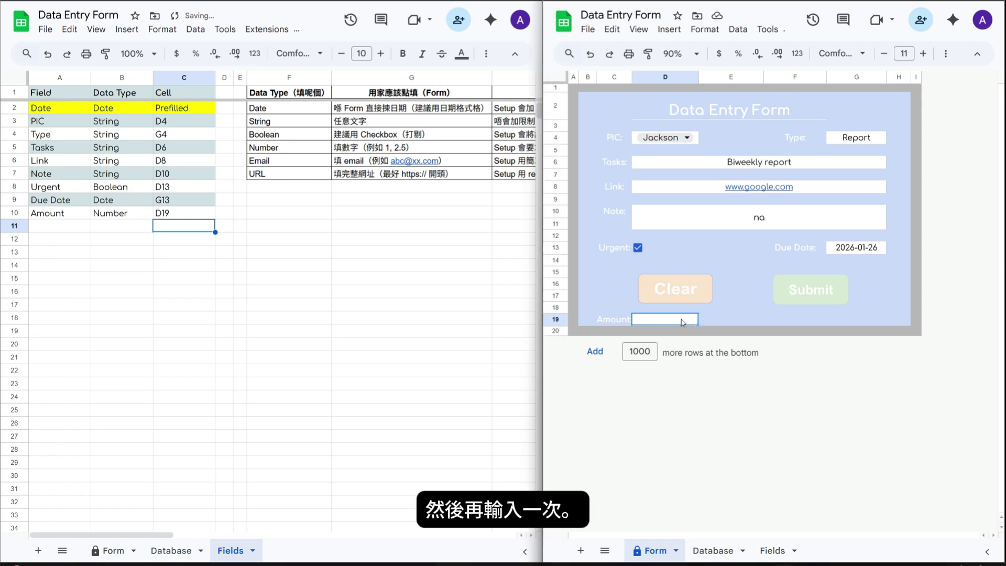
Enter 123456879 as the form's Amount and submit the entry to the database.
{"action": "type", "text": "123456879"}
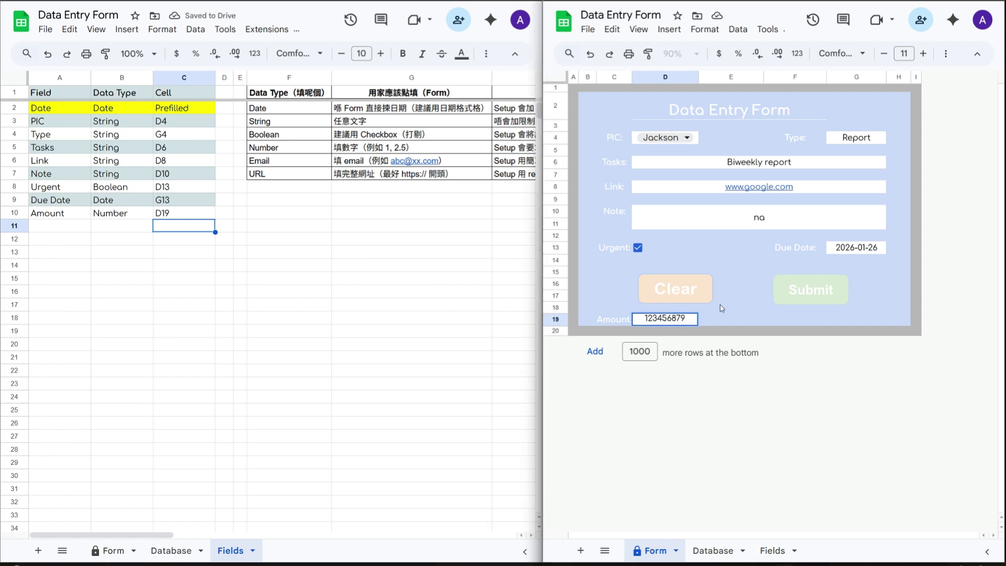
{"action": "left_click", "coordinate": [732, 297]}
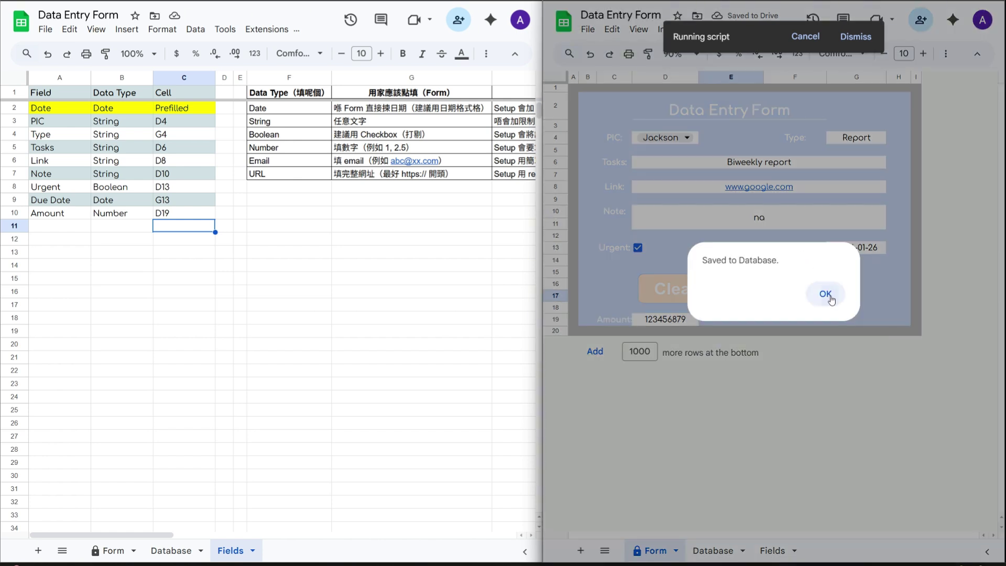
{"action": "left_click", "coordinate": [823, 290]}
Check the Amount column of the Database sheet and compare the new record with the Amount entered on the form.
{"action": "left_click", "coordinate": [721, 548]}
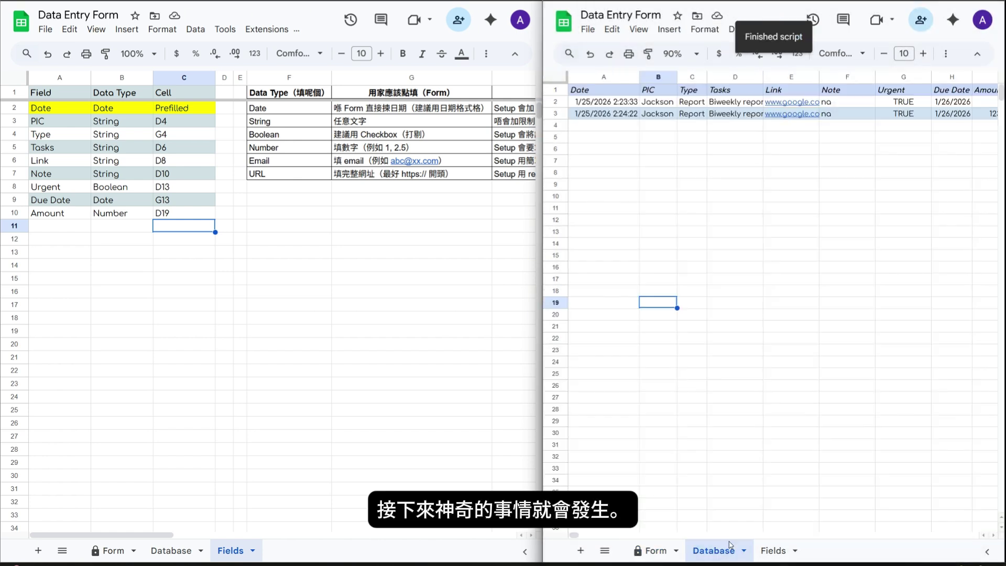
{"action": "scroll", "coordinate": [816, 218], "scroll_direction": "right", "scroll_amount": 2}
{"action": "left_click", "coordinate": [893, 160]}
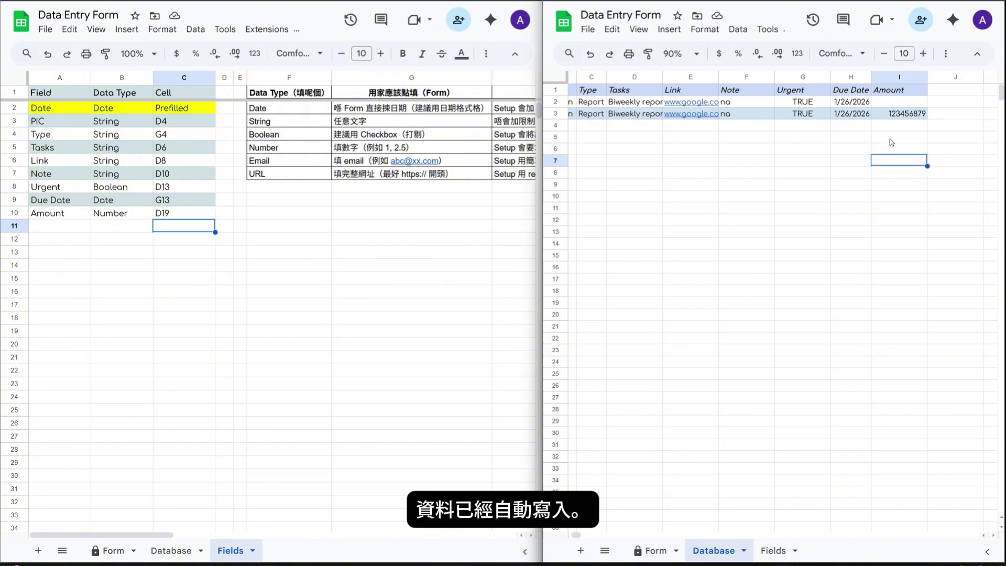
{"action": "left_click", "coordinate": [895, 113]}
{"action": "left_click", "coordinate": [898, 92]}
{"action": "left_click", "coordinate": [899, 114]}
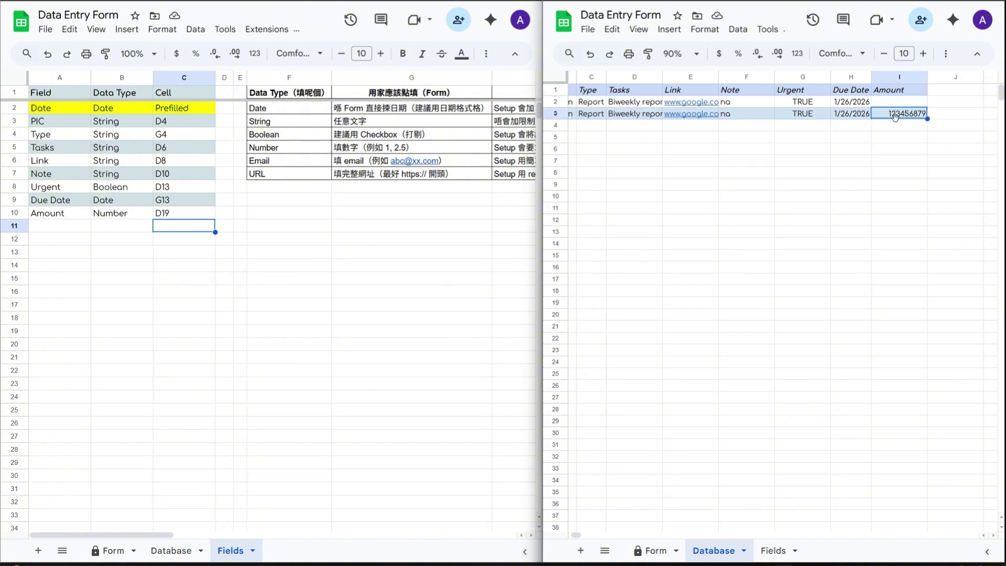
{"action": "left_click", "coordinate": [852, 297]}
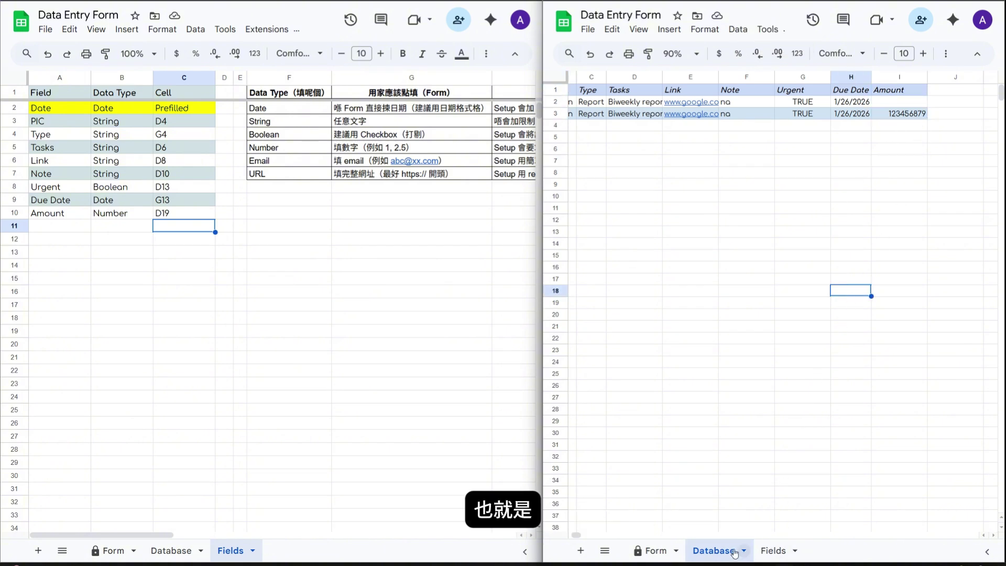
{"action": "left_click", "coordinate": [652, 550]}
{"action": "left_click", "coordinate": [688, 327]}
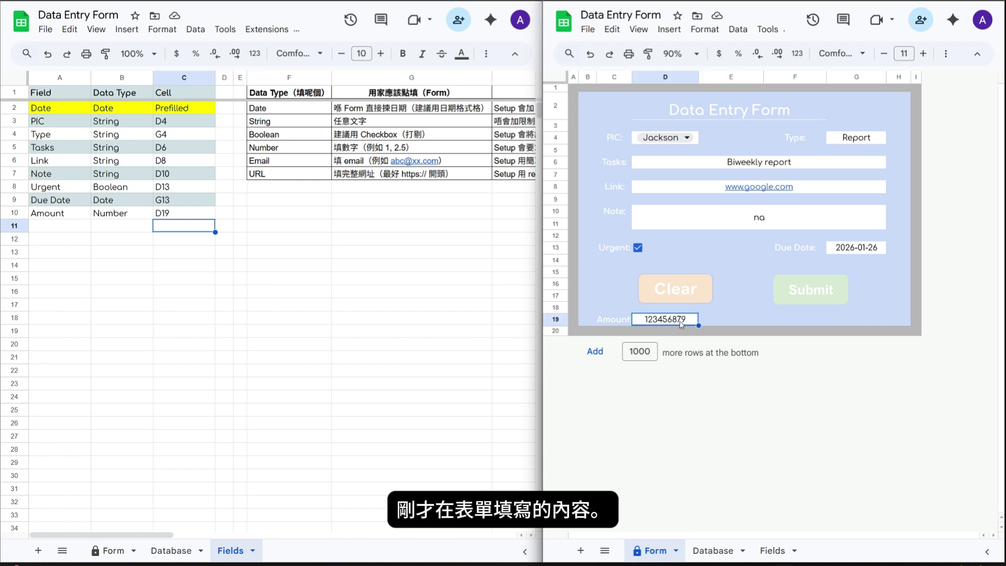
{"action": "left_click", "coordinate": [715, 550]}
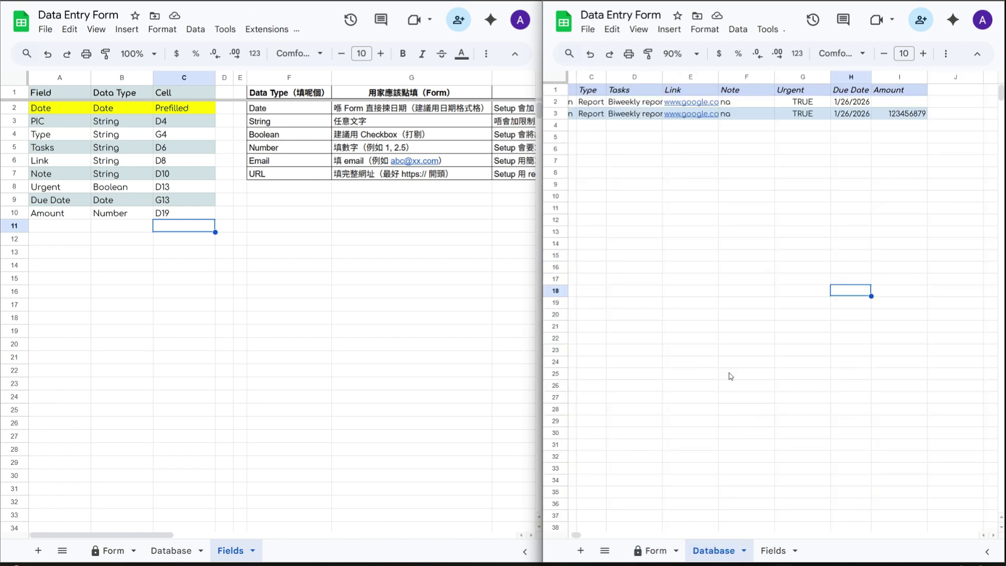
{"action": "left_click", "coordinate": [701, 292]}
Review the field names, data types and cell references in the Fields sheet.
{"action": "left_click", "coordinate": [770, 550]}
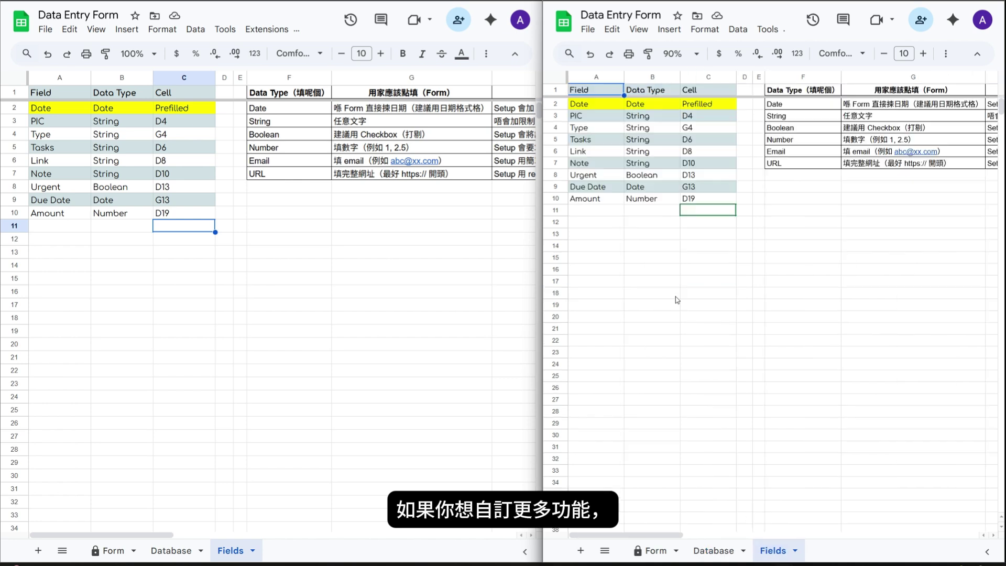
{"action": "left_click_drag", "start_coordinate": [587, 103], "coordinate": [596, 211]}
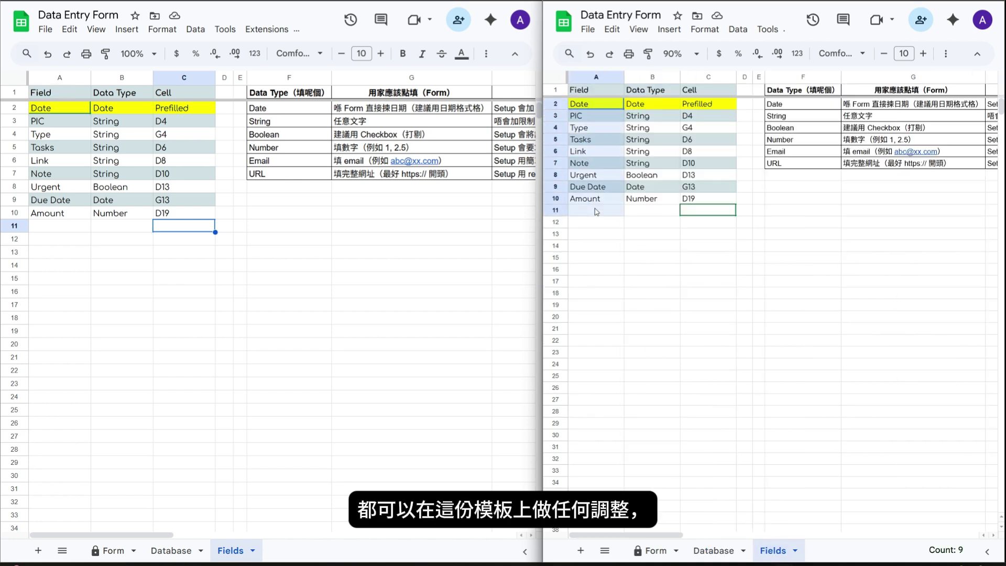
{"action": "left_click_drag", "start_coordinate": [637, 116], "coordinate": [709, 252]}
{"action": "left_click", "coordinate": [673, 257]}
{"action": "left_click", "coordinate": [461, 252]}
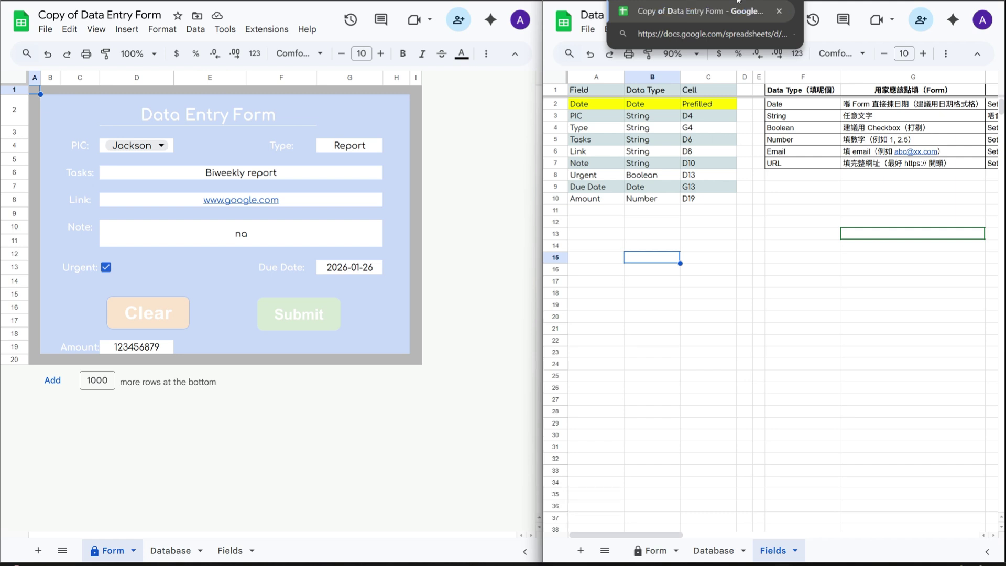
Open the Copy of Data Entry Form spreadsheet in the second pane beside the first one.
{"action": "left_click", "coordinate": [697, 4]}
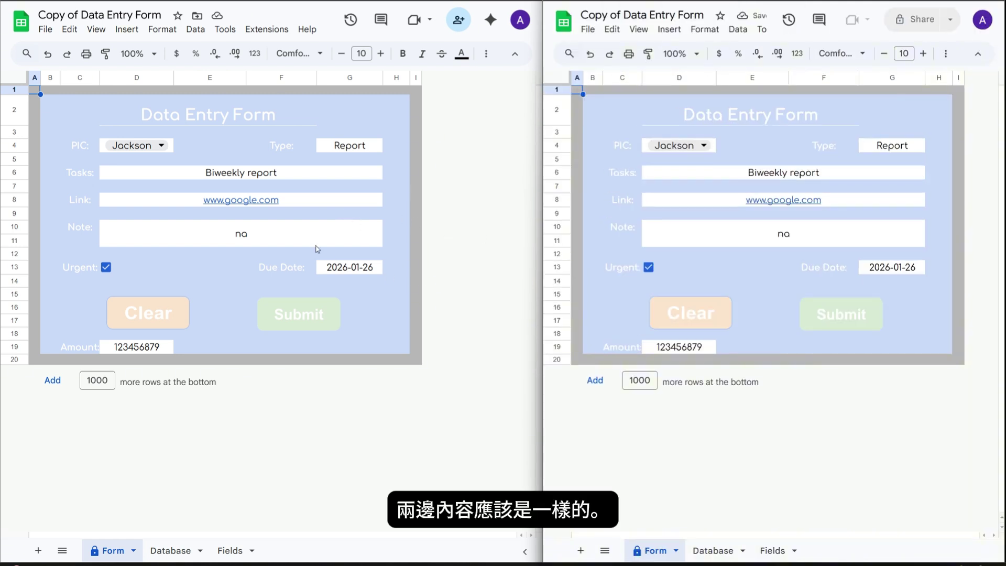
{"action": "left_click", "coordinate": [170, 323]}
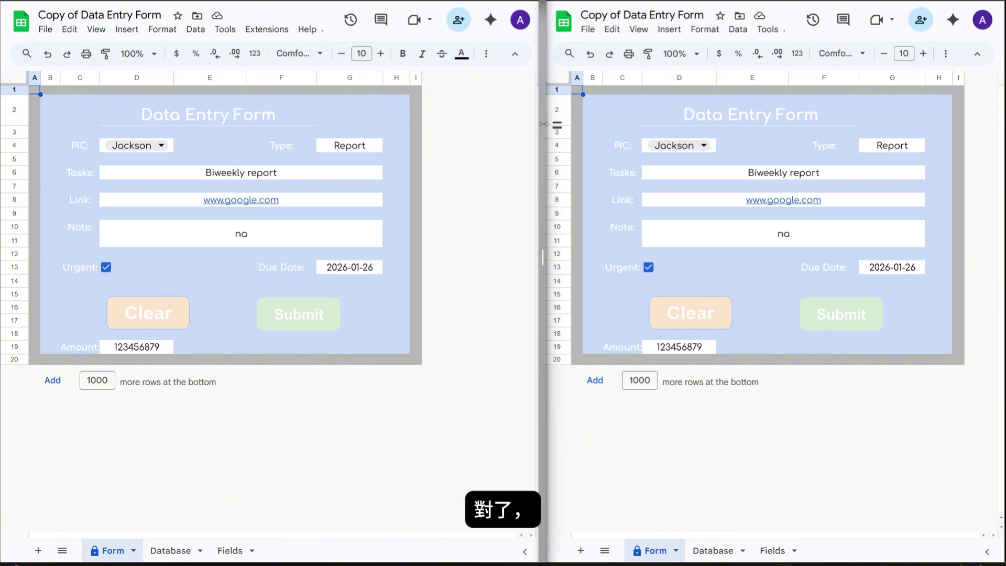
{"action": "left_click_drag", "start_coordinate": [542, 125], "coordinate": [710, 129]}
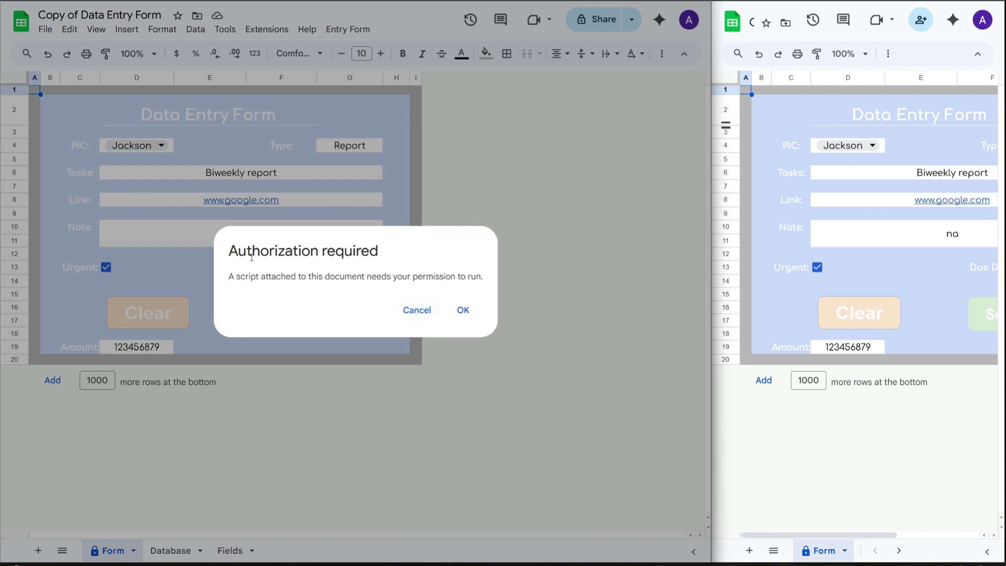
{"action": "left_click_drag", "start_coordinate": [239, 252], "coordinate": [467, 279]}
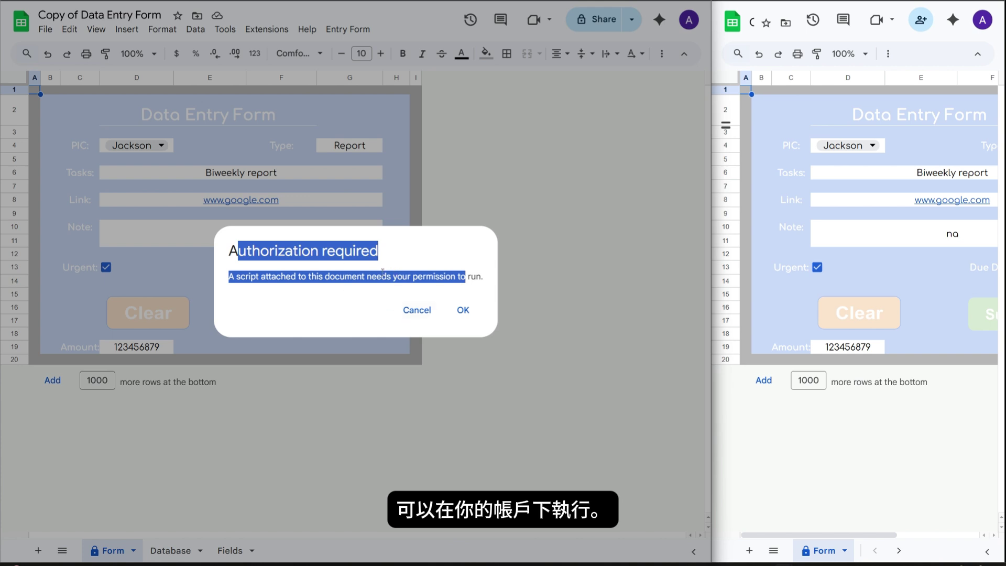
{"action": "left_click", "coordinate": [415, 321]}
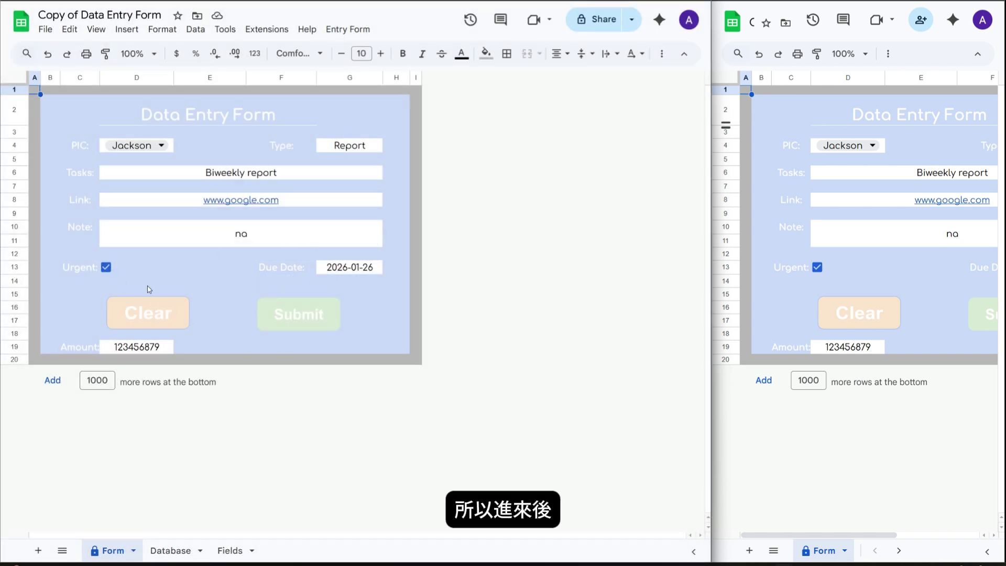
Clear the form's entries, authorizing the unverified Data Entry Form script to access the account's Google Sheets spreadsheets.
{"action": "left_click", "coordinate": [165, 318]}
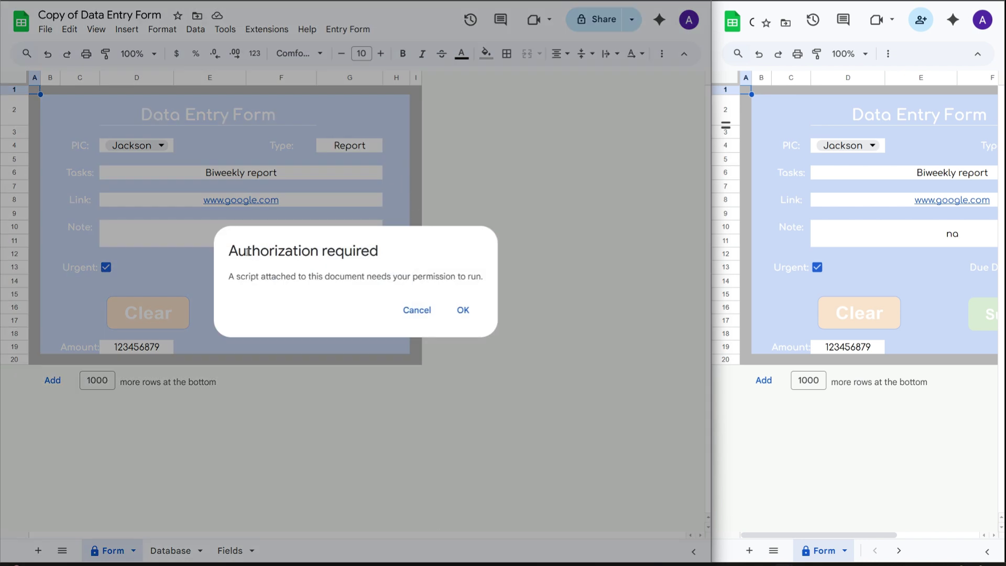
{"action": "left_click_drag", "start_coordinate": [229, 251], "coordinate": [395, 258]}
{"action": "left_click", "coordinate": [462, 310]}
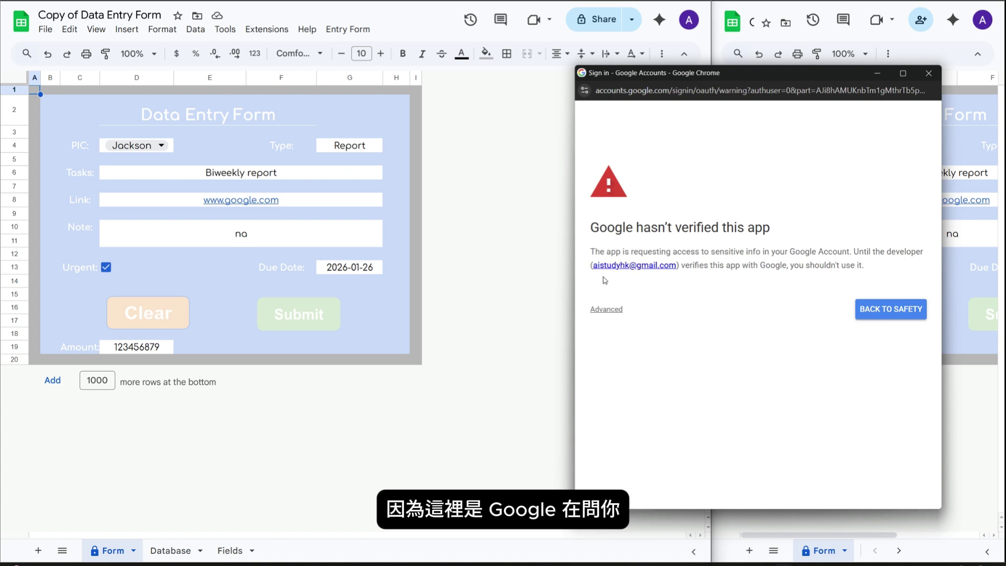
{"action": "left_click", "coordinate": [610, 313]}
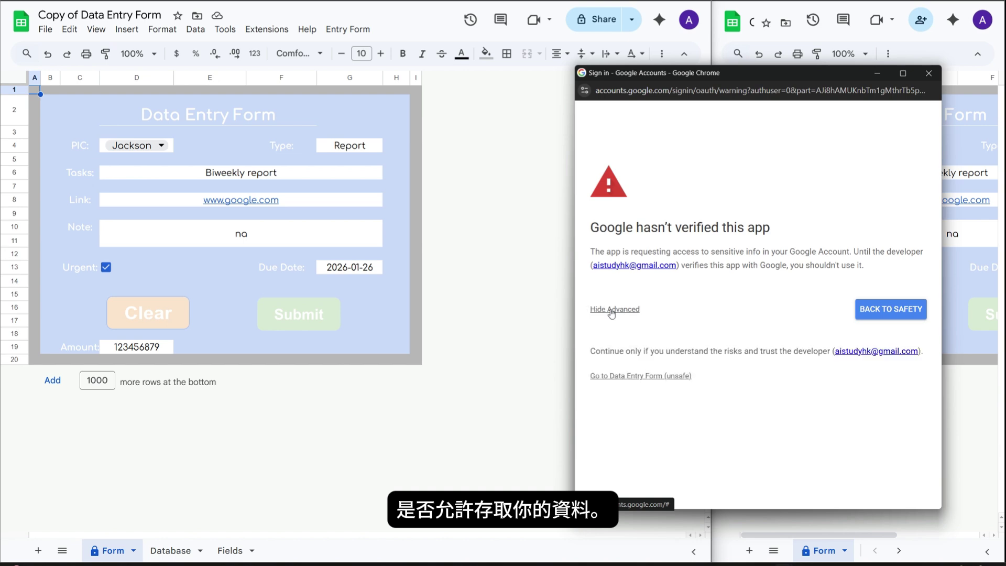
{"action": "left_click", "coordinate": [626, 376]}
{"action": "scroll", "coordinate": [753, 378], "scroll_direction": "down", "scroll_amount": 5}
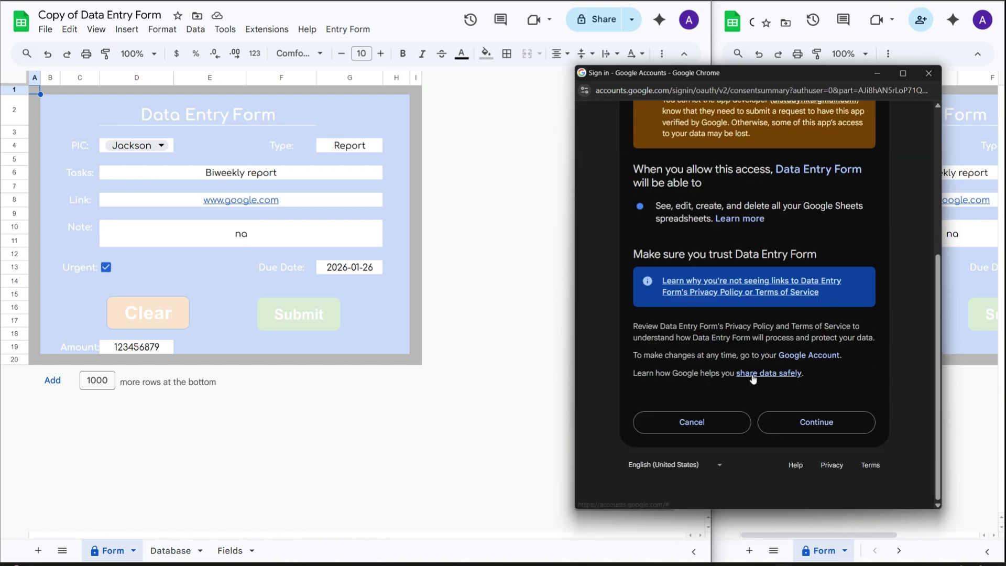
{"action": "left_click", "coordinate": [806, 427]}
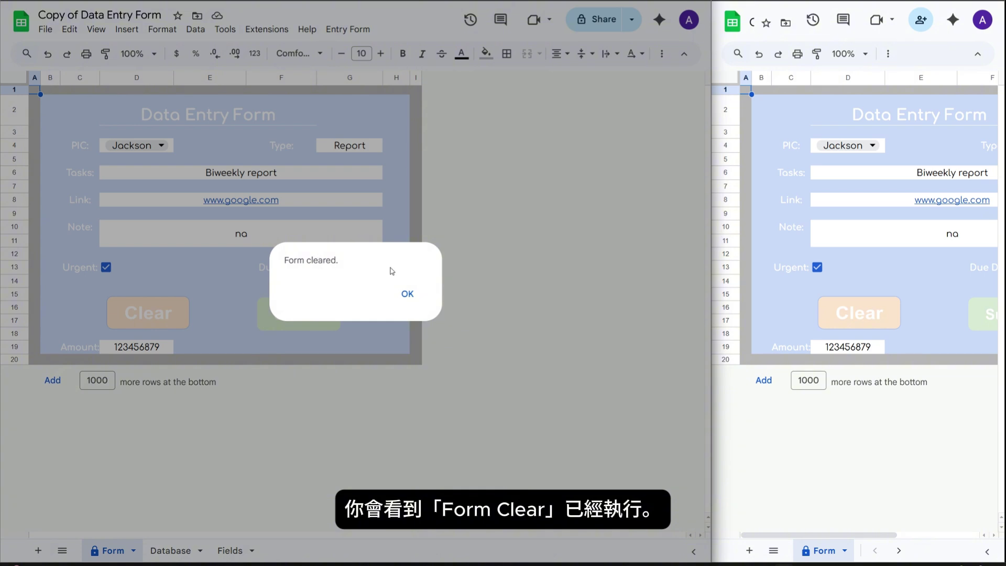
{"action": "left_click", "coordinate": [407, 294]}
{"action": "left_click", "coordinate": [218, 307]}
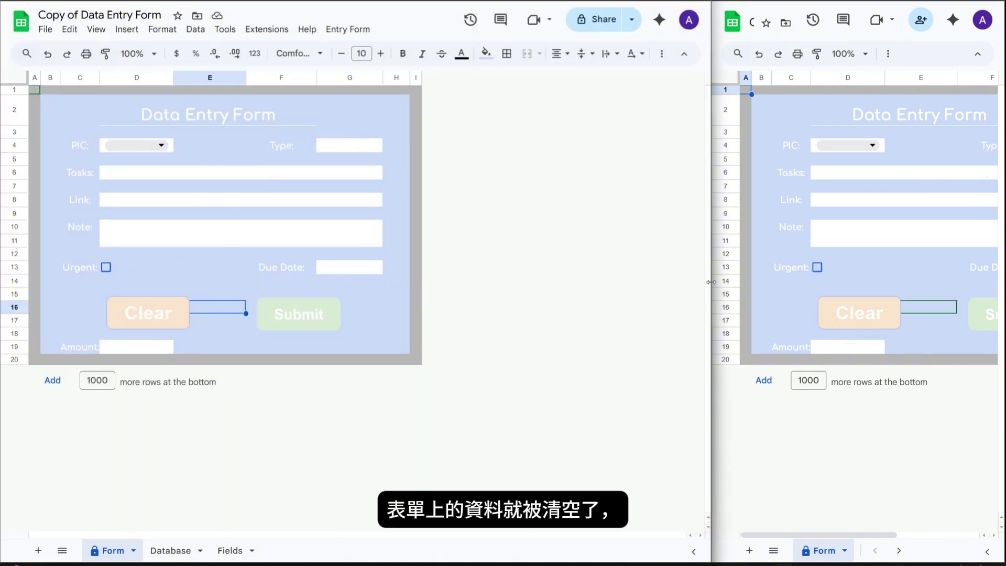
Resize the panes to similar widths and delete the records in rows 2 and 3 of the second pane's Database sheet.
{"action": "left_click_drag", "start_coordinate": [711, 286], "coordinate": [466, 279]}
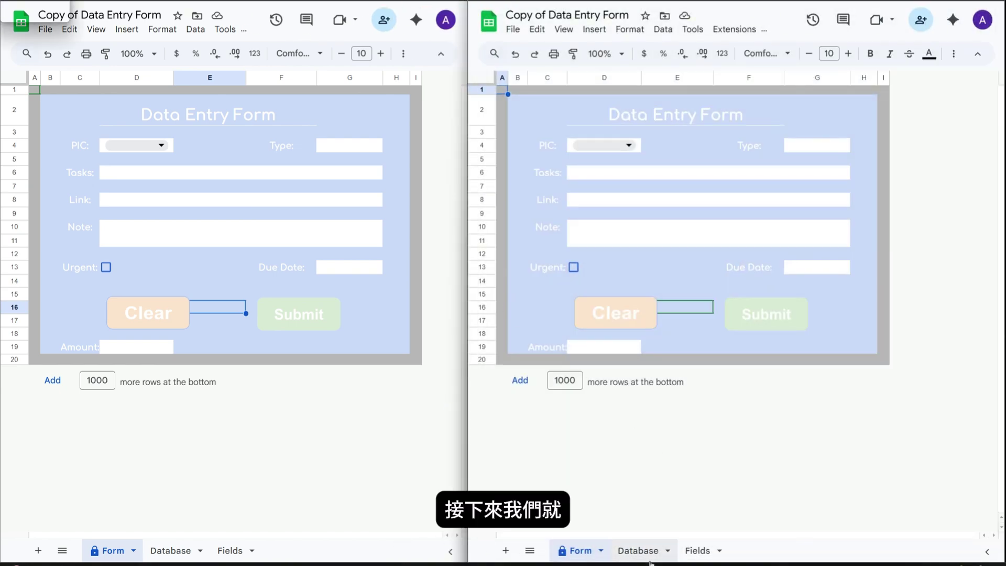
{"action": "left_click", "coordinate": [638, 550]}
{"action": "scroll", "coordinate": [705, 380], "scroll_direction": "right", "scroll_amount": 3}
{"action": "scroll", "coordinate": [681, 356], "scroll_direction": "left", "scroll_amount": 3}
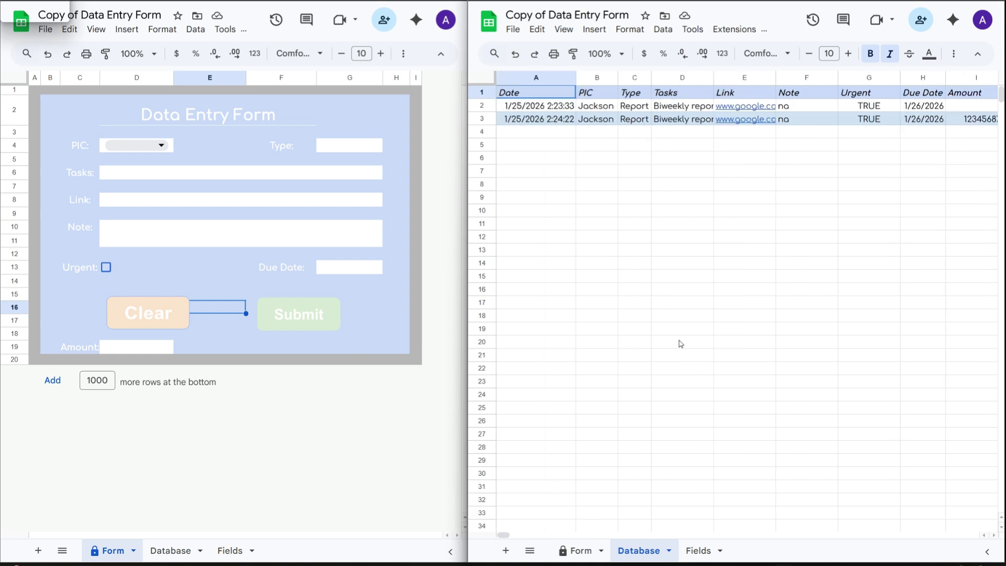
{"action": "left_click", "coordinate": [681, 270]}
{"action": "left_click", "coordinate": [541, 110]}
{"action": "left_click_drag", "start_coordinate": [542, 110], "coordinate": [716, 153]}
{"action": "key", "text": "Delete"}
{"action": "left_click", "coordinate": [775, 275]}
{"action": "left_click", "coordinate": [662, 522]}
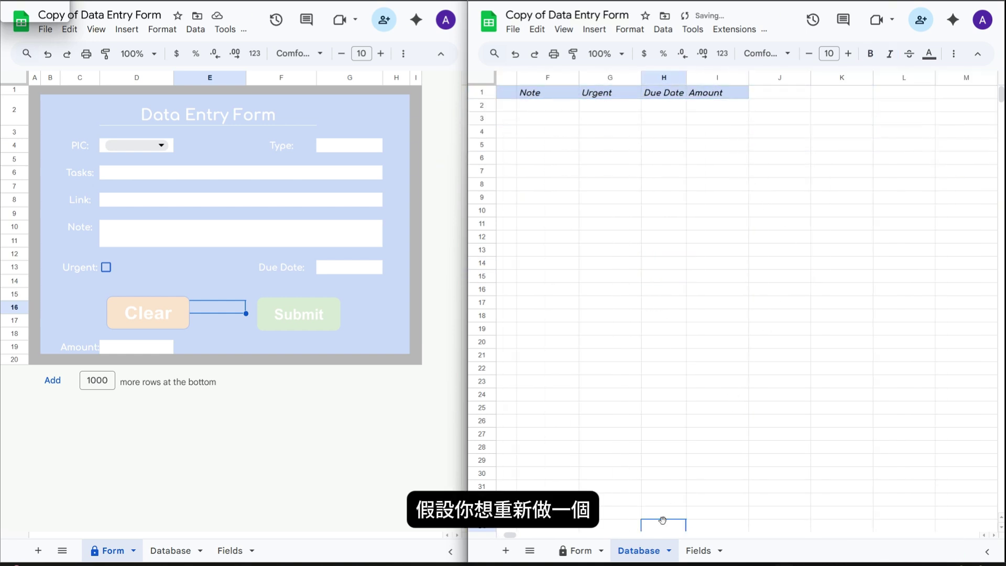
{"action": "scroll", "coordinate": [664, 523], "scroll_direction": "left", "scroll_amount": 5}
Show the Fields sheet in the second pane and examine the form's layout, merged title cell and PIC dropdown options.
{"action": "left_click", "coordinate": [698, 550]}
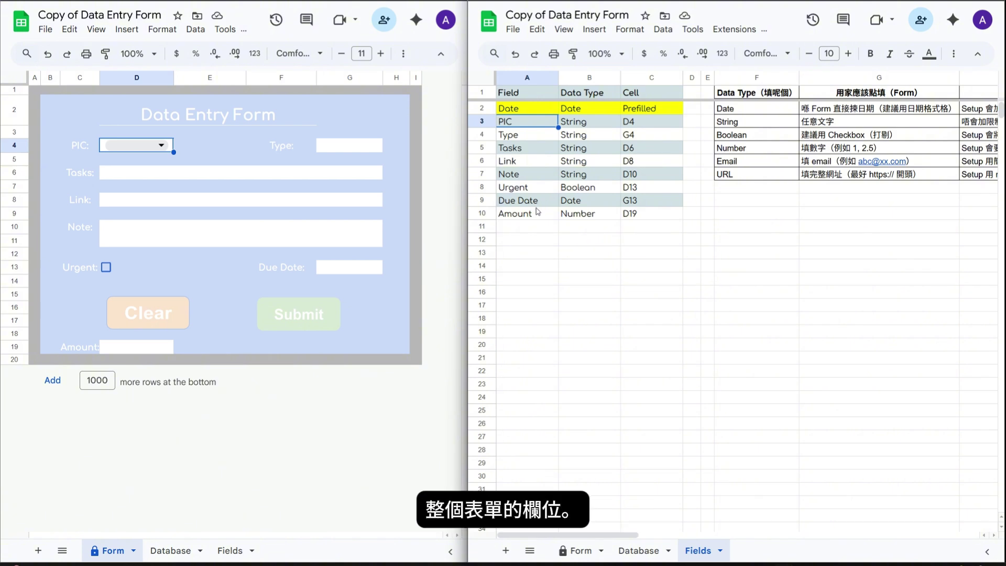
{"action": "left_click_drag", "start_coordinate": [71, 110], "coordinate": [382, 352]}
{"action": "left_click", "coordinate": [229, 346]}
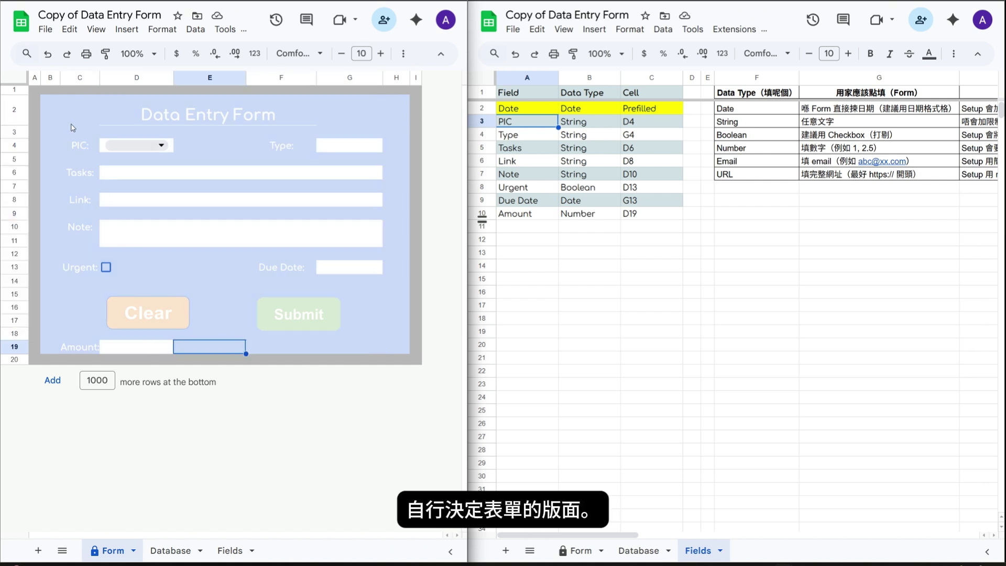
{"action": "left_click", "coordinate": [169, 123]}
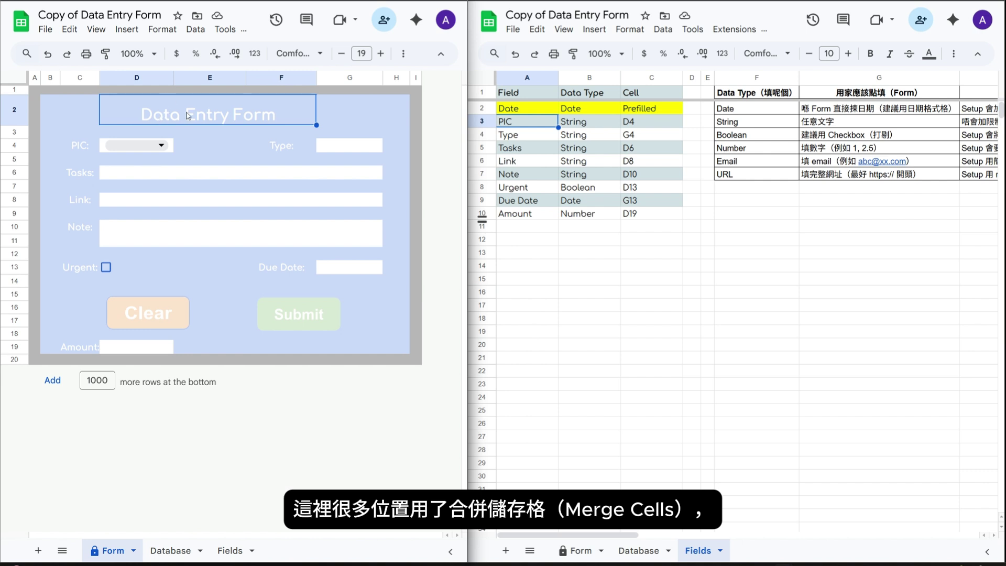
{"action": "left_click", "coordinate": [121, 153]}
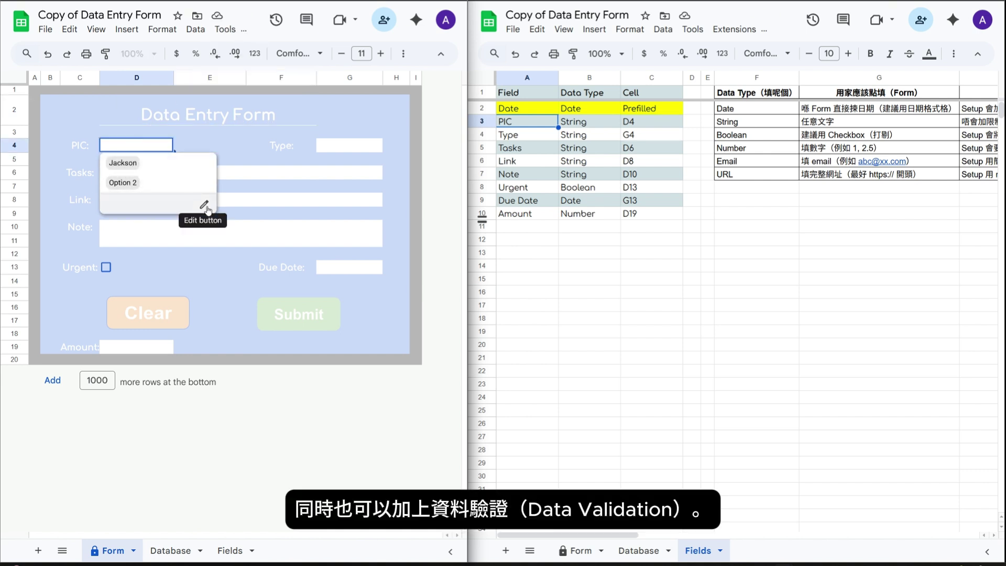
{"action": "left_click", "coordinate": [180, 137]}
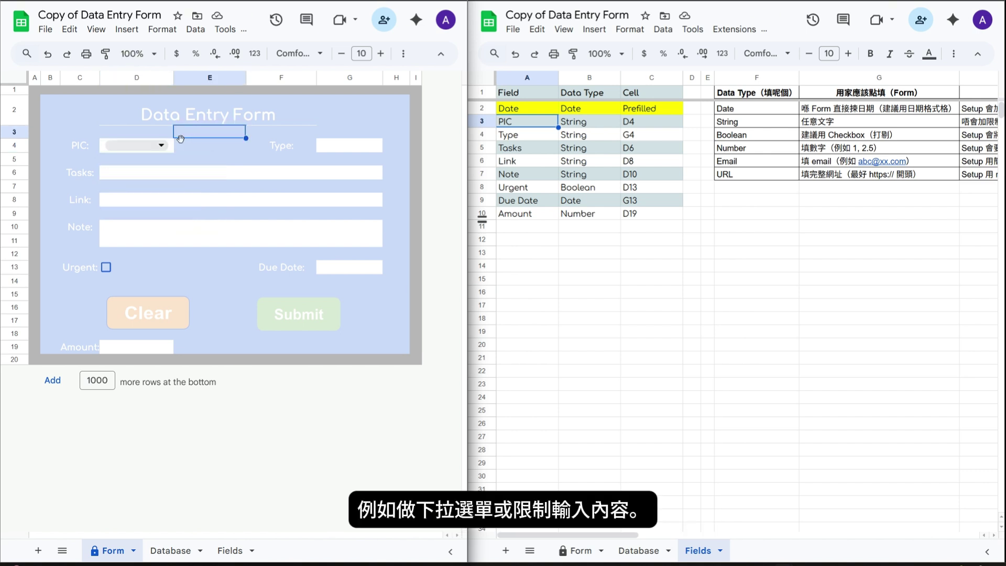
Add another person's name as a third item in the dropdown validation rule of the form's PIC cell D4.
{"action": "right_click", "coordinate": [169, 144]}
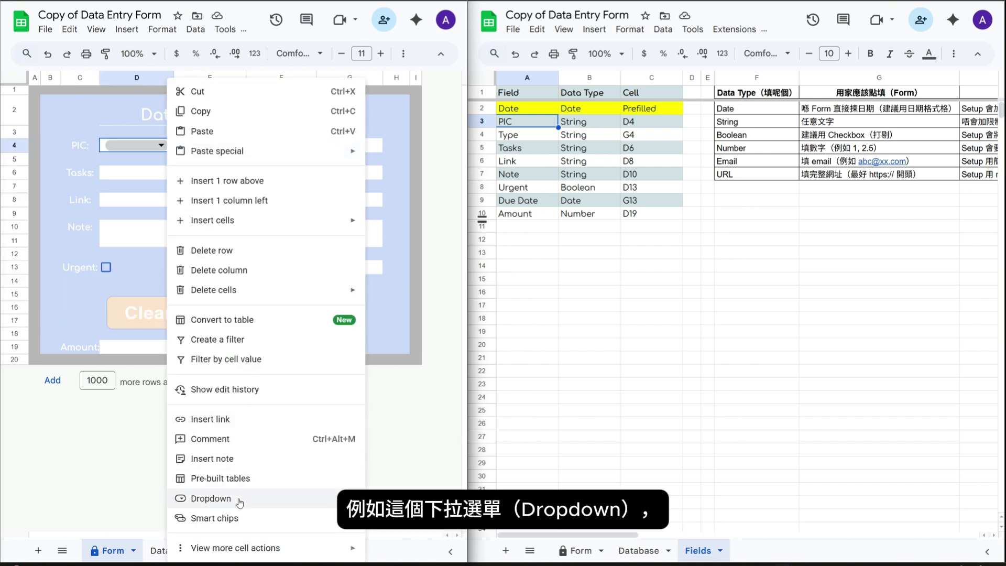
{"action": "left_click", "coordinate": [211, 498]}
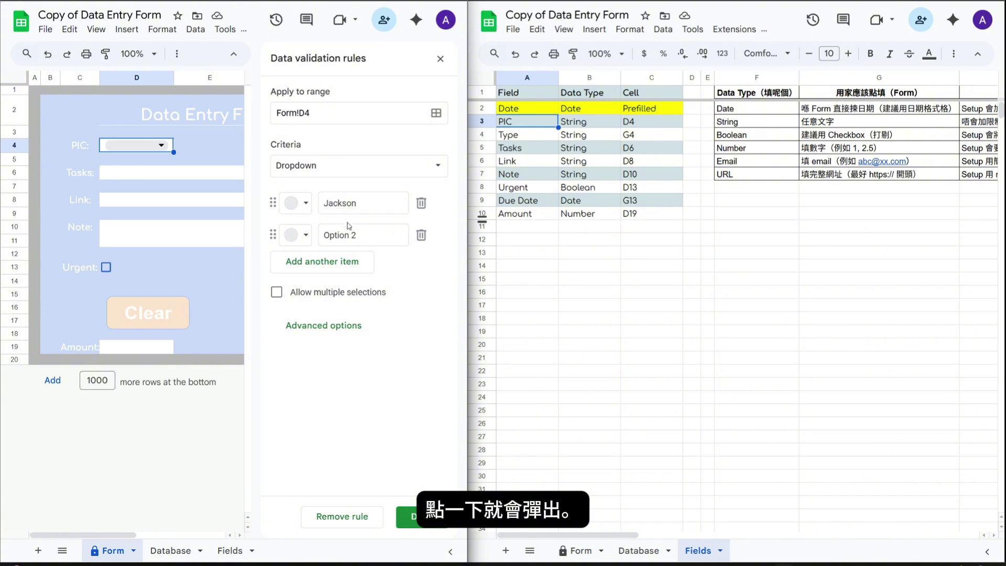
{"action": "left_click", "coordinate": [325, 261]}
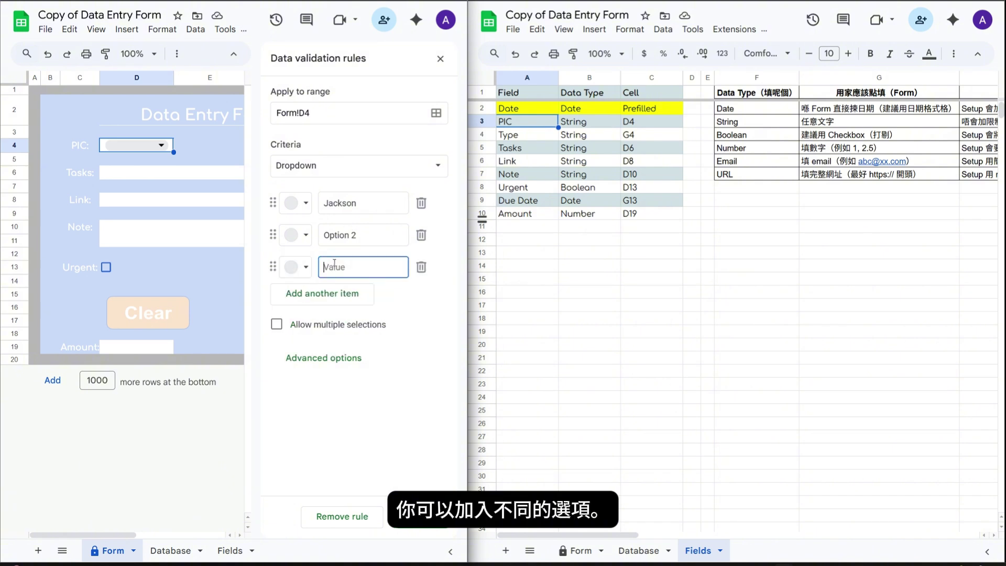
{"action": "type", "text": "Matth"}
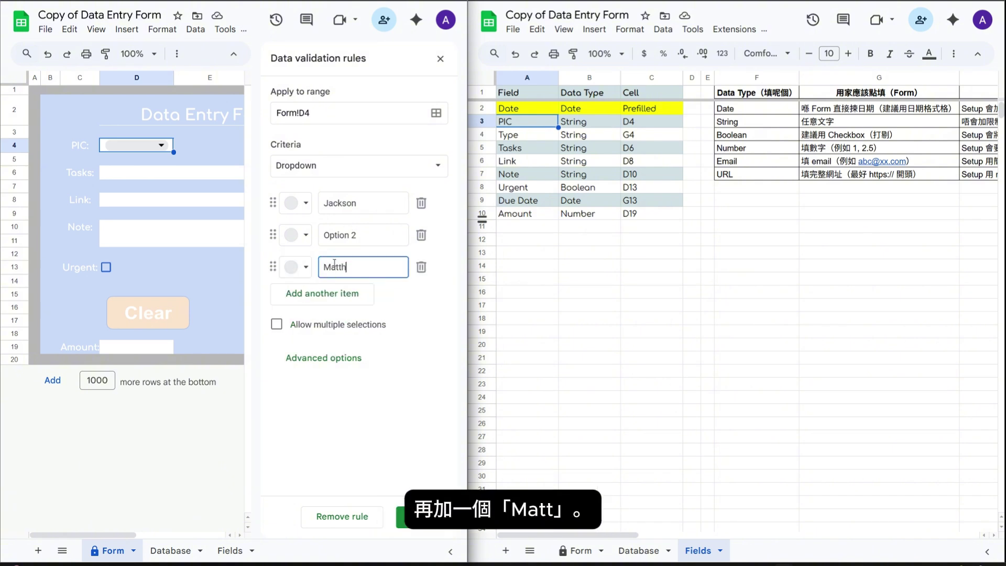
{"action": "type", "text": "ew"}
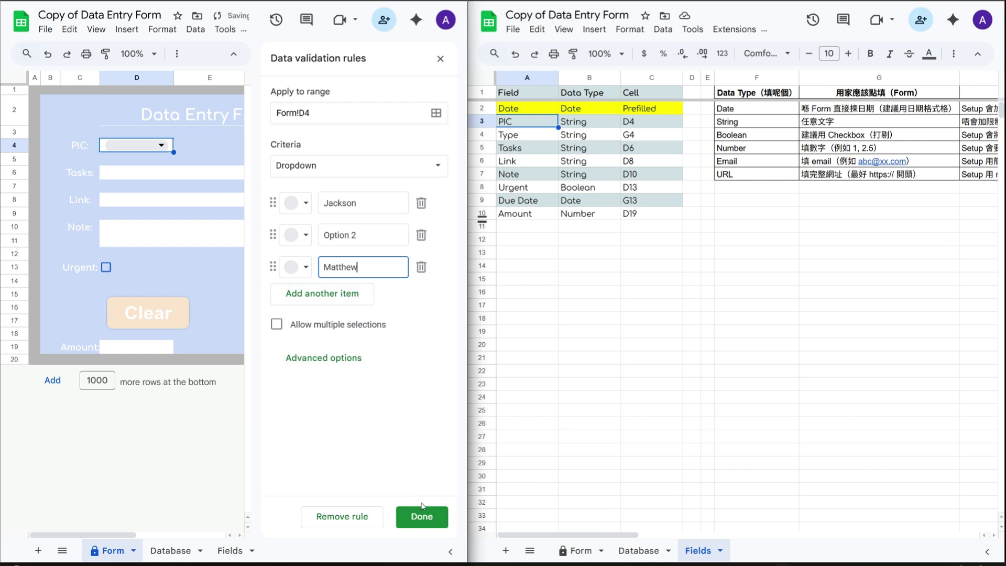
{"action": "left_click", "coordinate": [419, 515]}
{"action": "left_click", "coordinate": [193, 202]}
{"action": "left_click", "coordinate": [440, 58]}
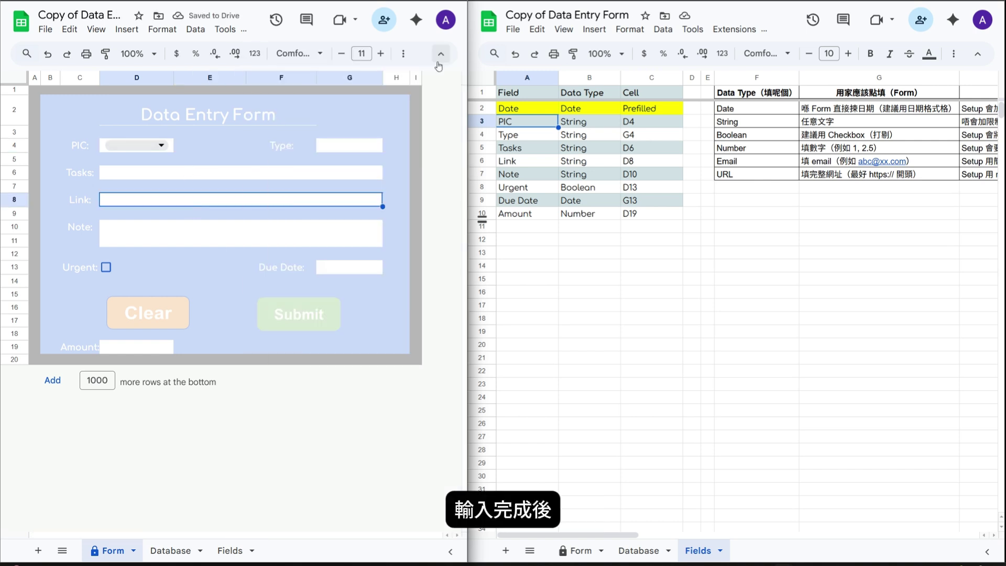
{"action": "left_click", "coordinate": [440, 53]}
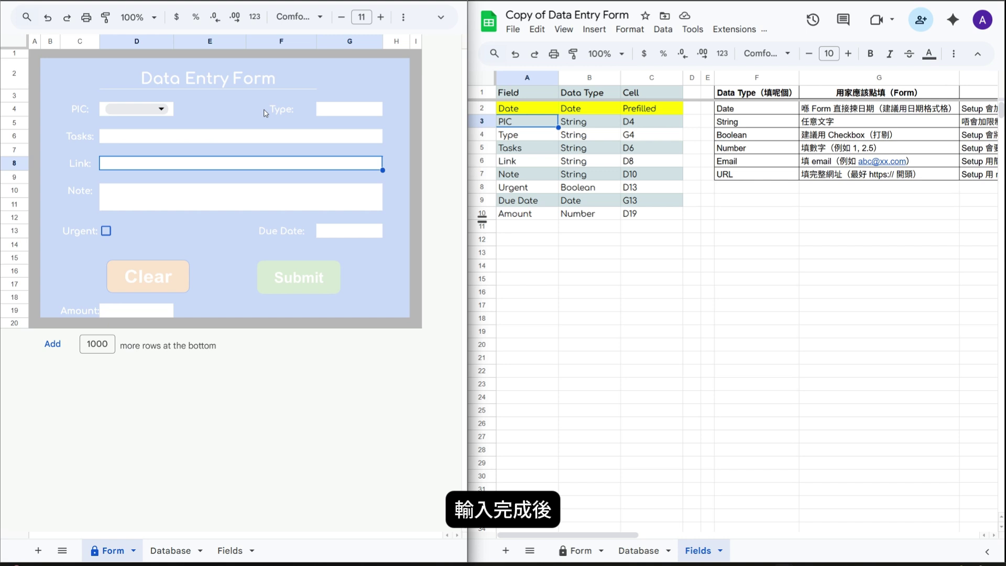
Check the PIC dropdown's options and inspect the form's Type, Tasks, Link and Note input cells.
{"action": "left_click", "coordinate": [157, 109]}
{"action": "left_click", "coordinate": [183, 117]}
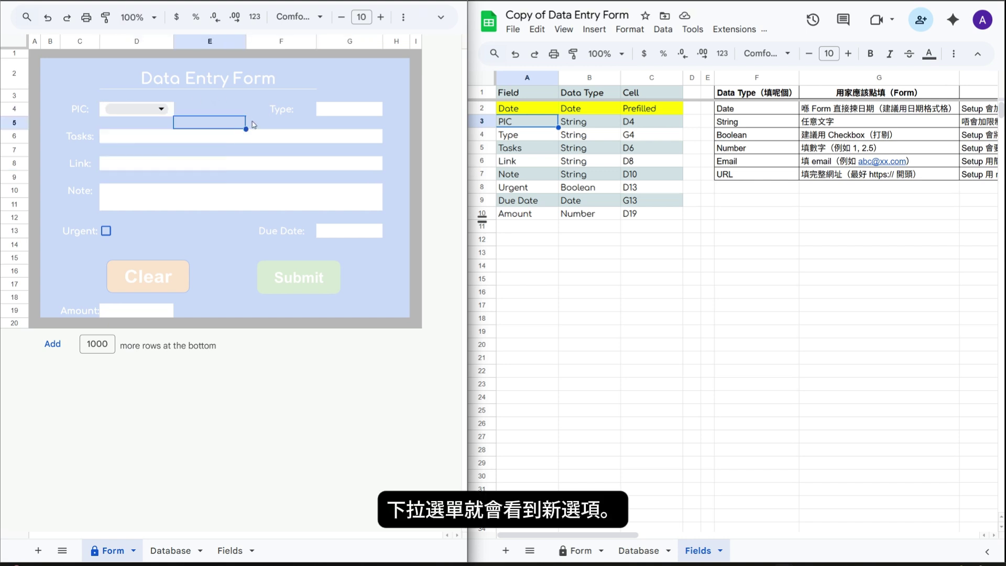
{"action": "left_click", "coordinate": [346, 109]}
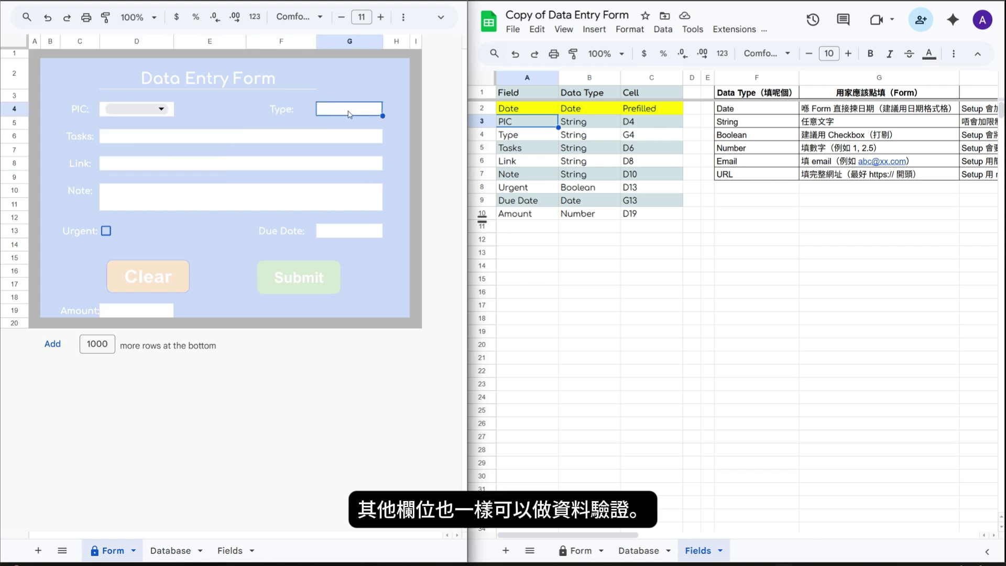
{"action": "left_click", "coordinate": [128, 132]}
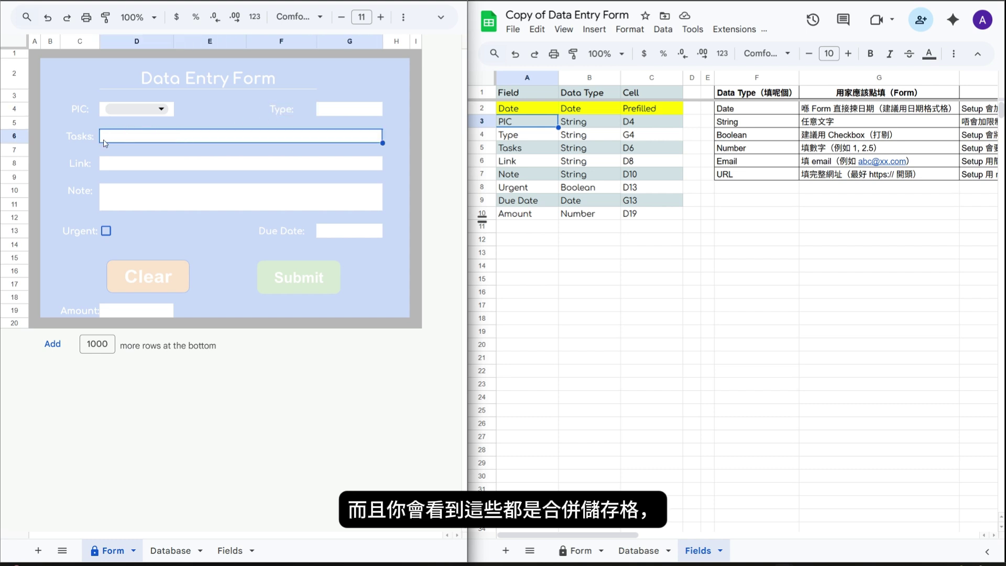
{"action": "left_click", "coordinate": [146, 164]}
{"action": "left_click", "coordinate": [117, 201]}
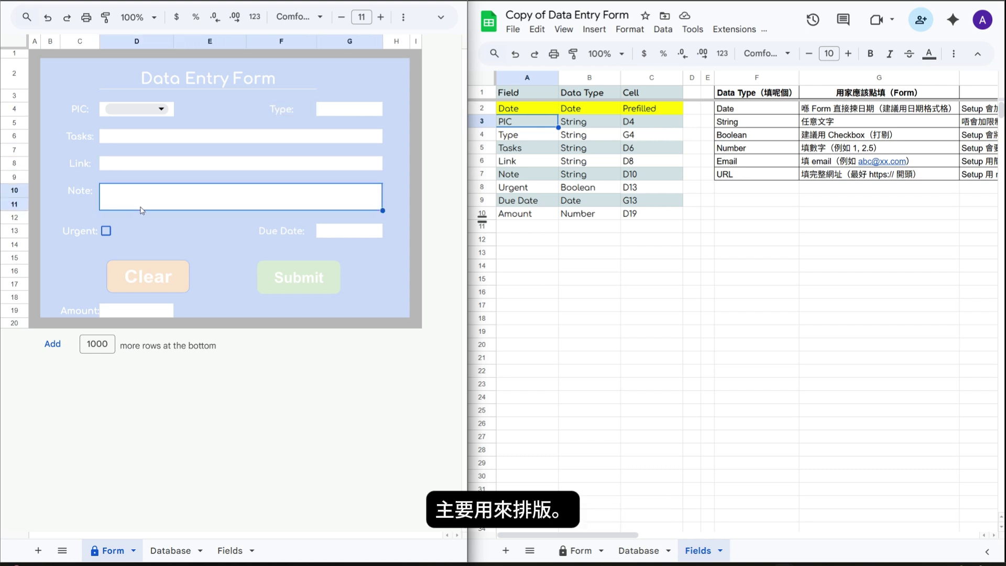
Insert a checkbox in cell E13 of the form and test it by ticking and unticking it.
{"action": "left_click", "coordinate": [130, 33]}
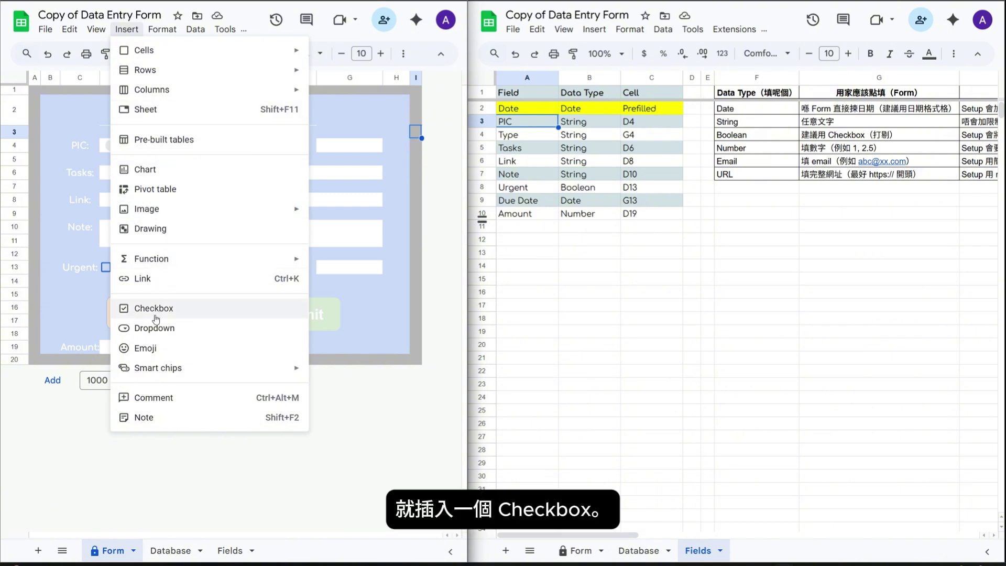
{"action": "left_click", "coordinate": [74, 293]}
{"action": "left_click", "coordinate": [127, 266]}
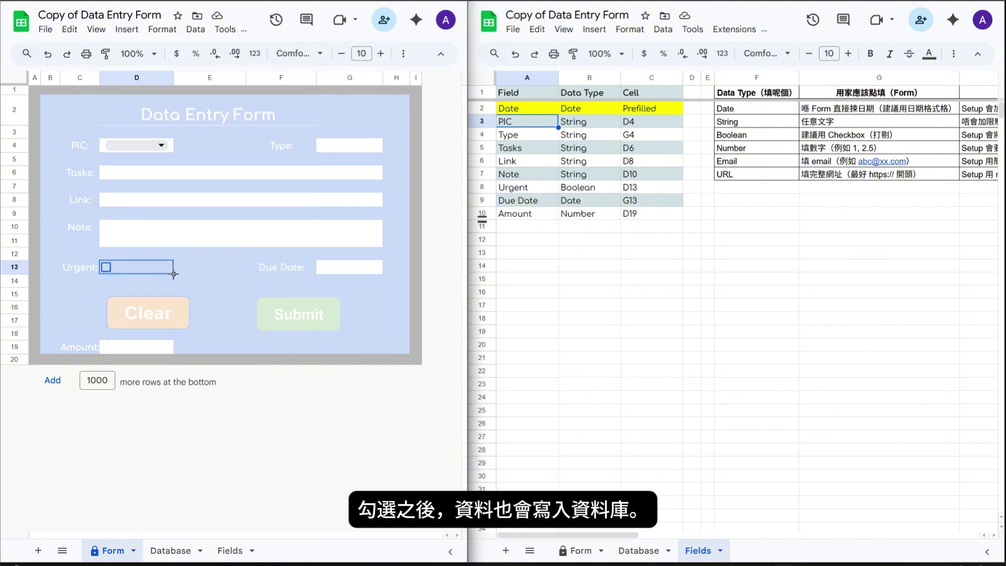
{"action": "left_click", "coordinate": [192, 271]}
{"action": "left_click", "coordinate": [126, 28]}
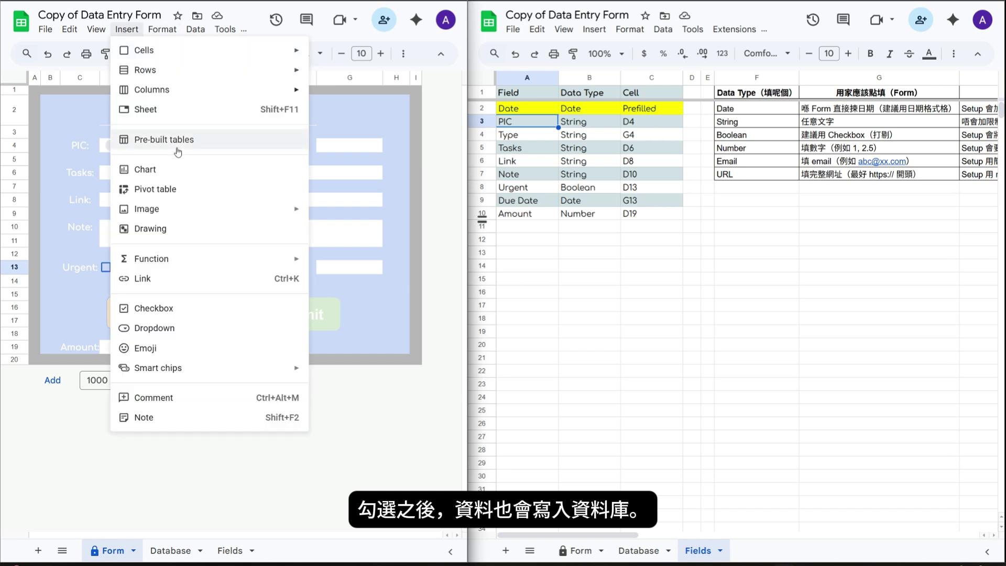
{"action": "left_click", "coordinate": [157, 306]}
{"action": "left_click", "coordinate": [210, 267]}
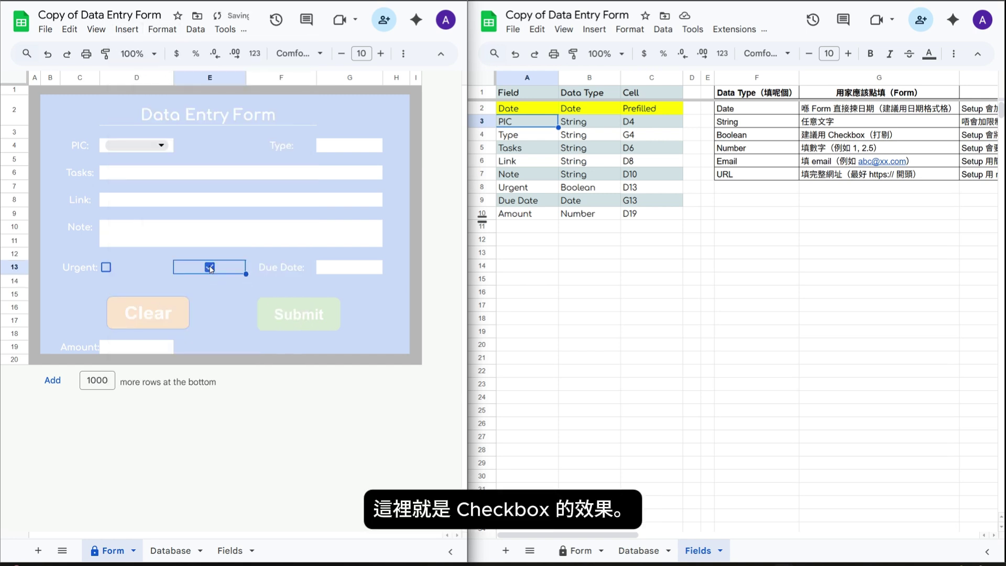
{"action": "left_click", "coordinate": [209, 268]}
Compare the cell references for PIC through Due Date in the Fields sheet with the input cells on the form.
{"action": "left_click", "coordinate": [668, 263]}
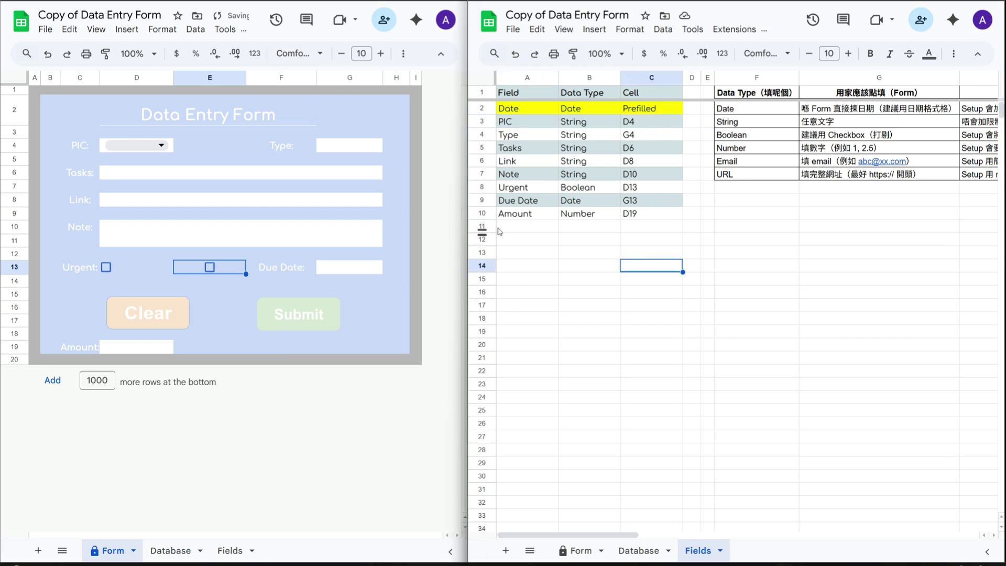
{"action": "left_click", "coordinate": [645, 134]}
{"action": "left_click_drag", "start_coordinate": [644, 123], "coordinate": [631, 202]}
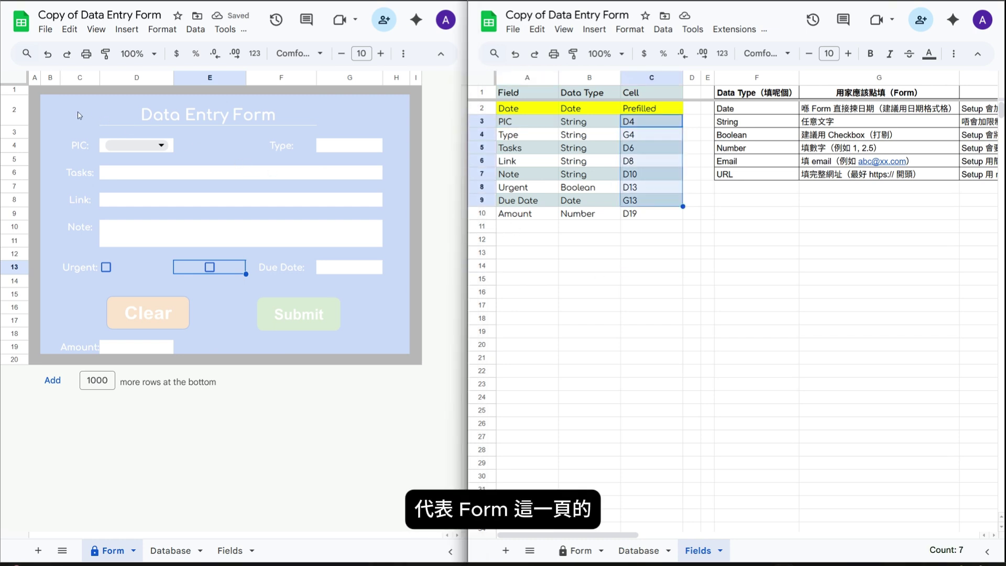
{"action": "left_click_drag", "start_coordinate": [80, 117], "coordinate": [388, 348]}
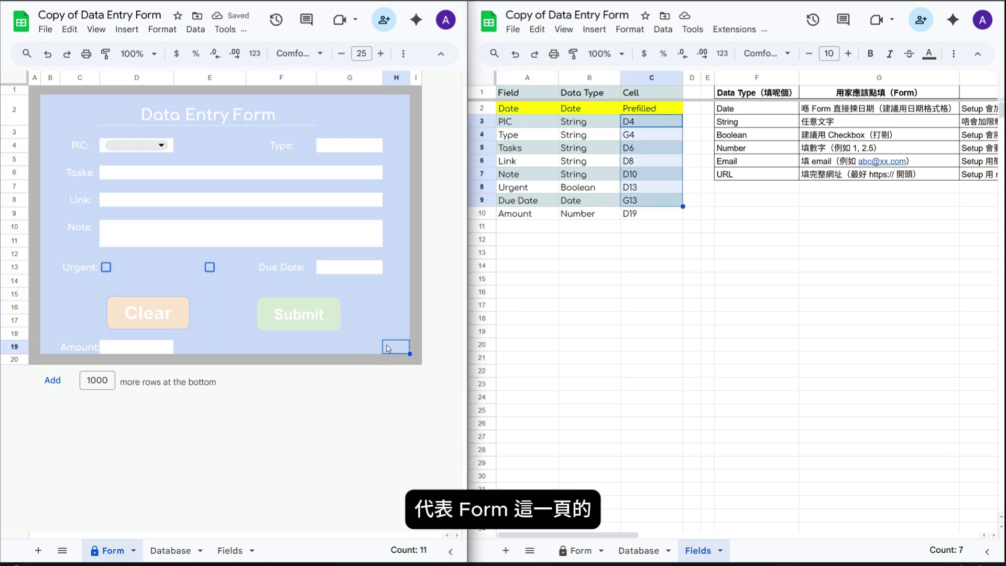
Match the PIC, Type, Tasks and Note cell references in the Fields sheet against their input cells on the form, including merged ones.
{"action": "left_click", "coordinate": [602, 269]}
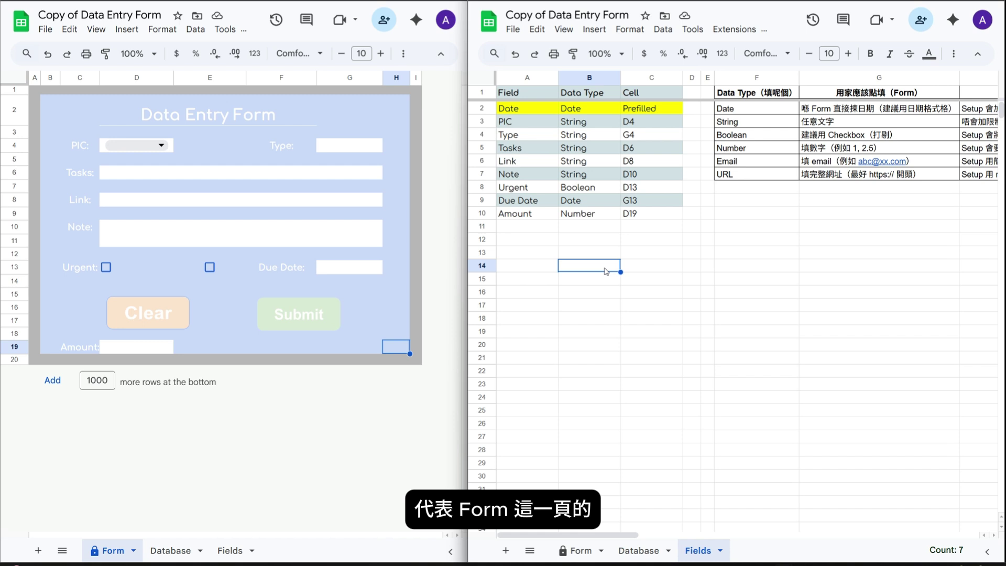
{"action": "left_click", "coordinate": [172, 146]}
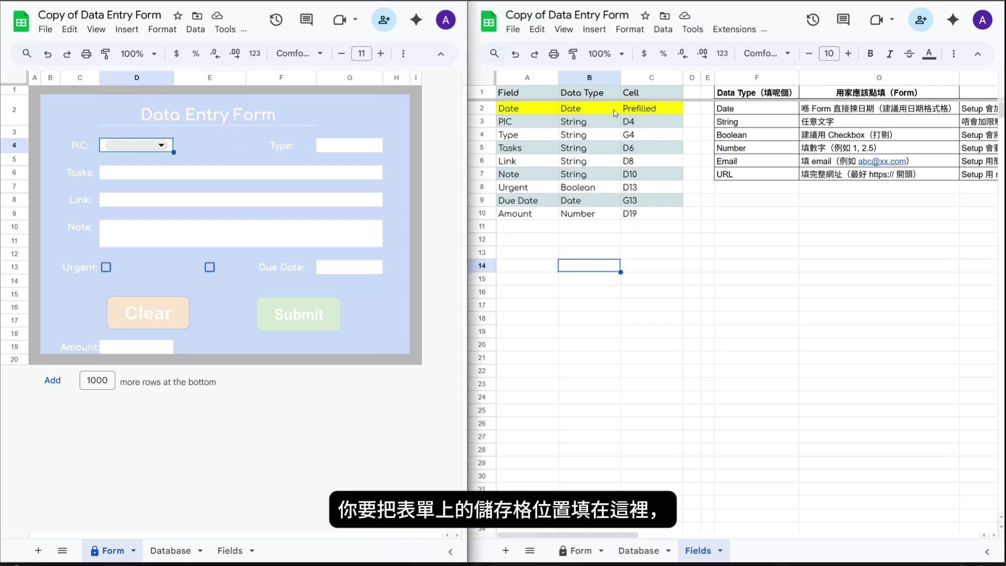
{"action": "left_click", "coordinate": [636, 134]}
{"action": "left_click", "coordinate": [365, 144]}
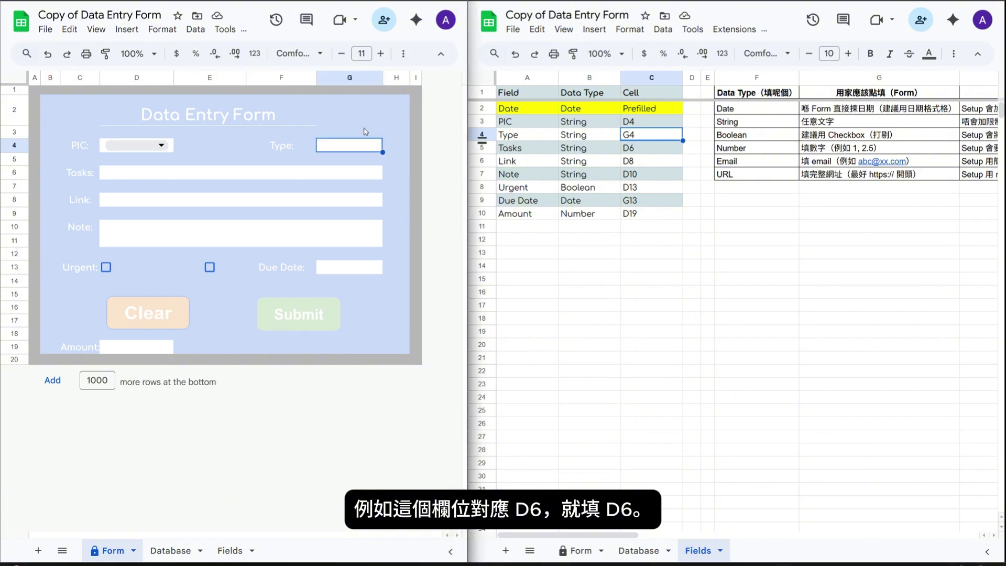
{"action": "left_click", "coordinate": [364, 80]}
{"action": "left_click", "coordinate": [358, 145]}
{"action": "left_click", "coordinate": [628, 149]}
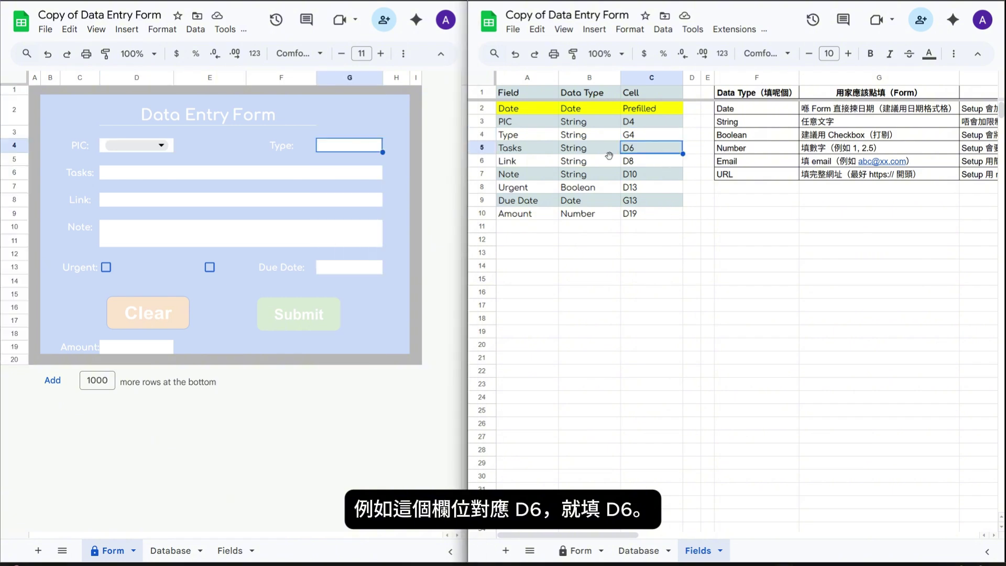
{"action": "left_click", "coordinate": [114, 172]}
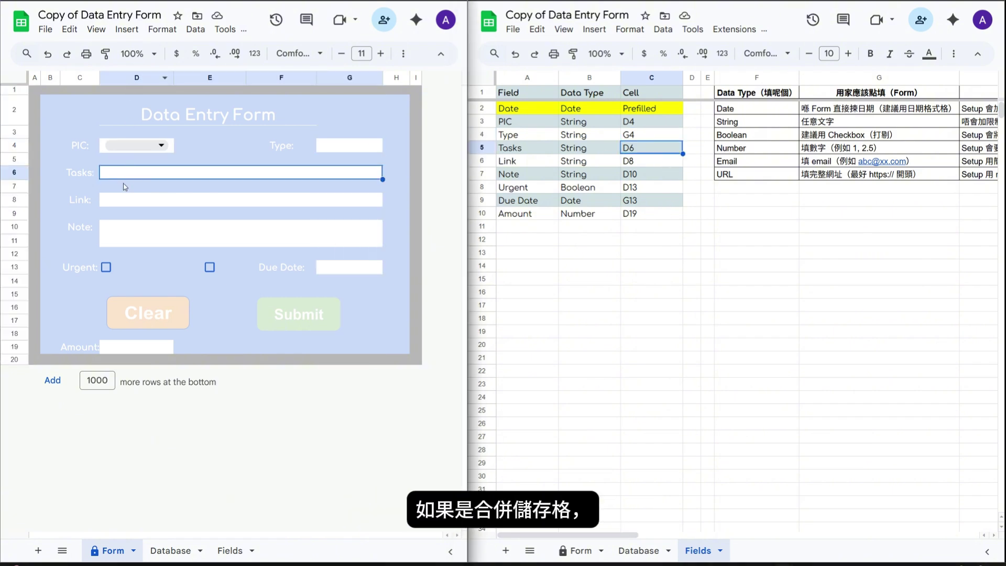
{"action": "left_click", "coordinate": [116, 226]}
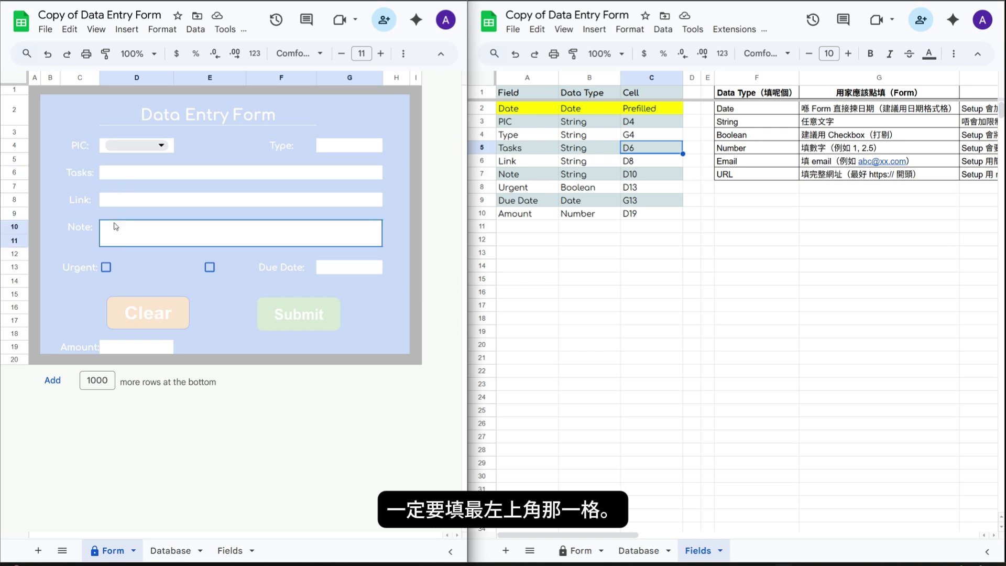
{"action": "left_click", "coordinate": [588, 213]}
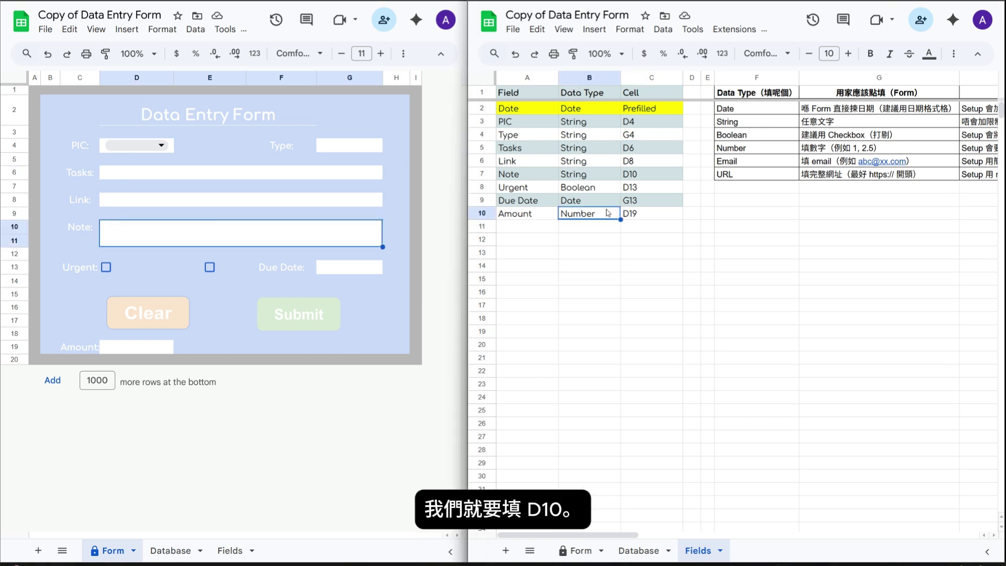
{"action": "left_click", "coordinate": [635, 175]}
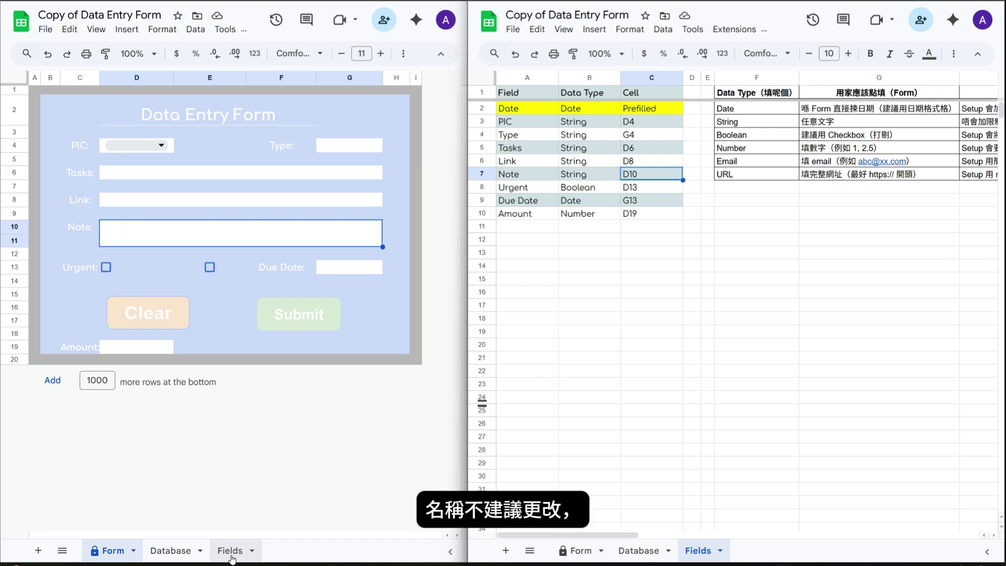
View the Database, Form and Fields sheets in turn to check their sheet names.
{"action": "left_click", "coordinate": [174, 553]}
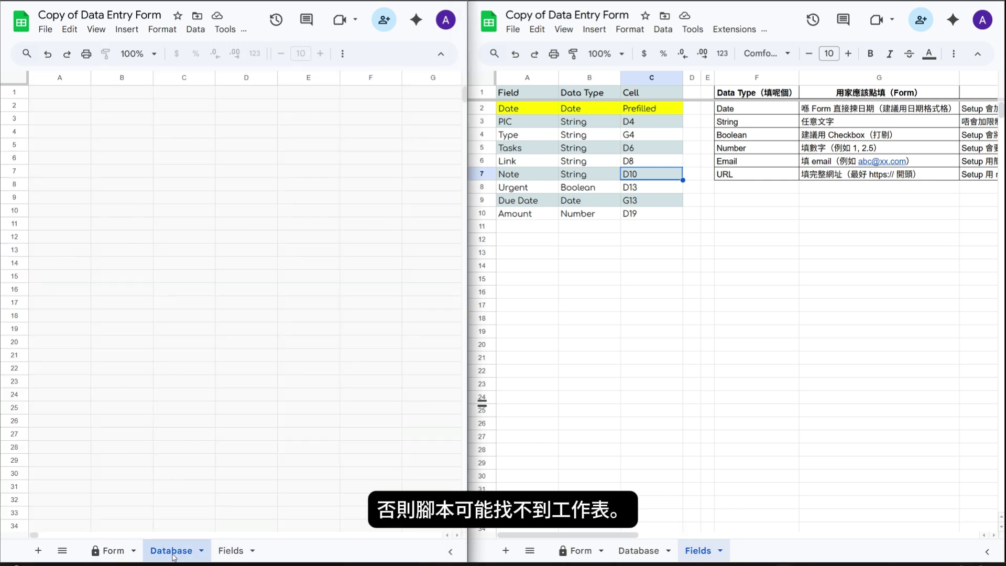
{"action": "left_click", "coordinate": [120, 553]}
{"action": "left_click", "coordinate": [164, 554]}
{"action": "left_click", "coordinate": [244, 554]}
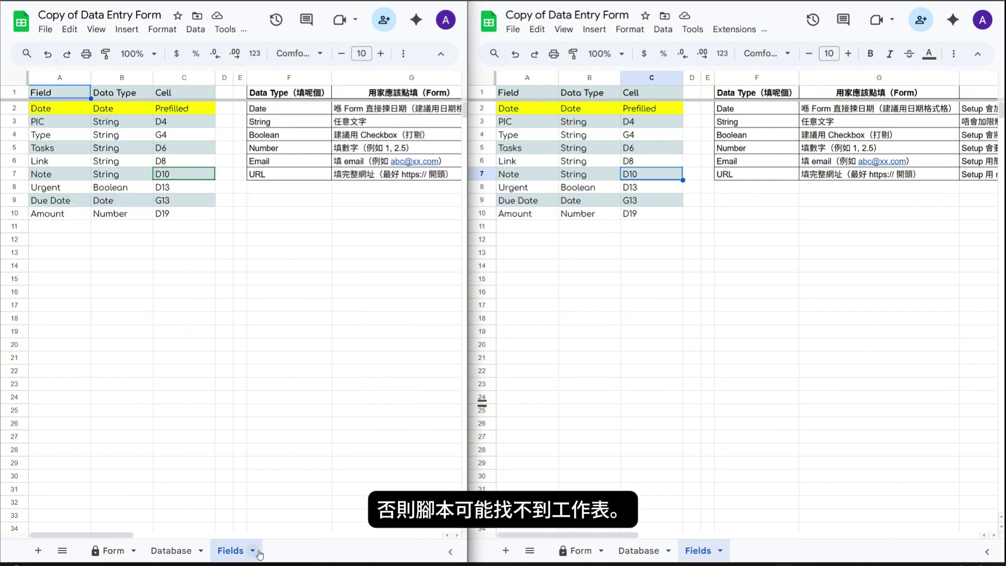
{"action": "left_click", "coordinate": [224, 422]}
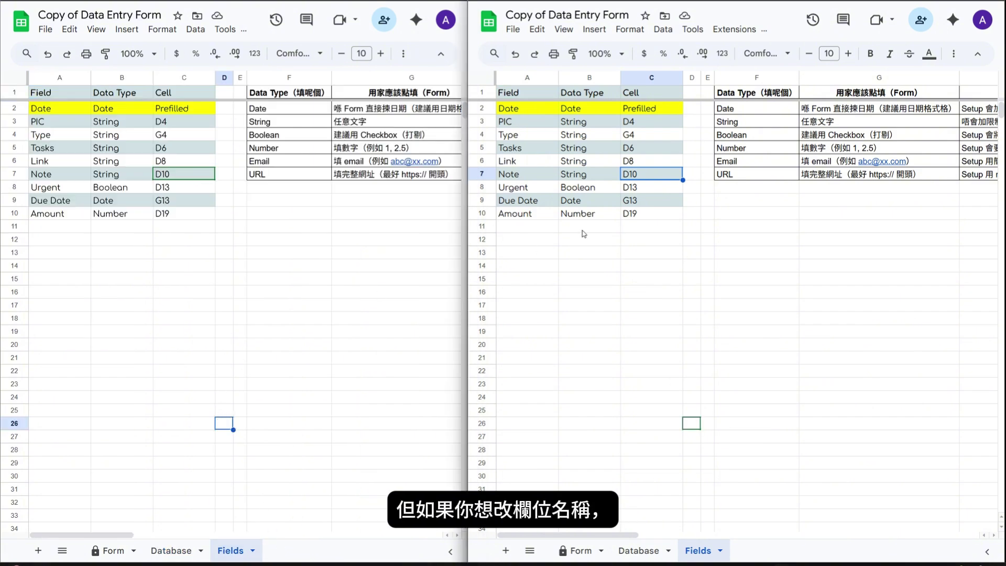
Review the field names in column A of the Fields sheet and the corresponding header row in the Database sheet.
{"action": "left_click_drag", "start_coordinate": [511, 121], "coordinate": [494, 294]}
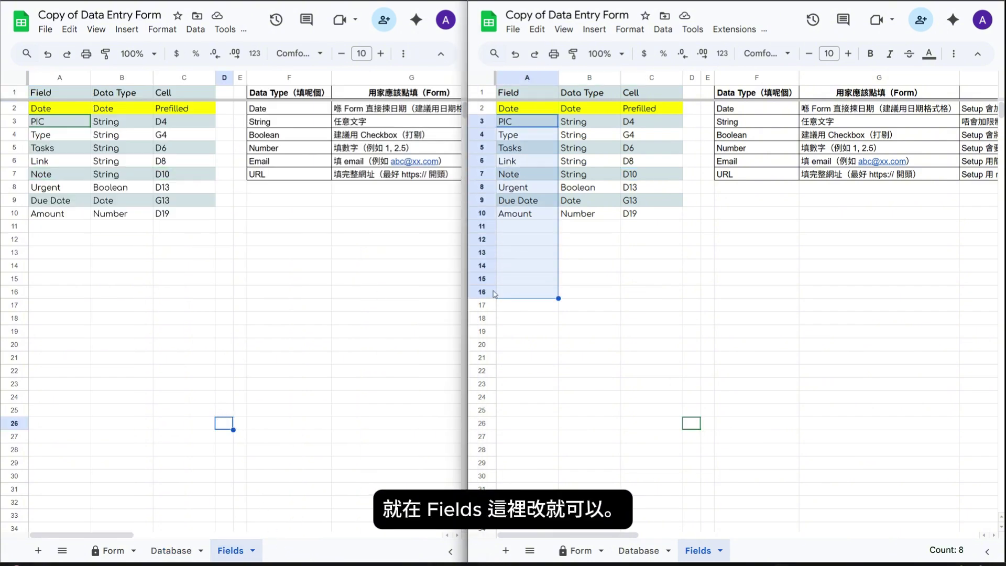
{"action": "left_click", "coordinate": [111, 550]}
{"action": "left_click", "coordinate": [523, 213]}
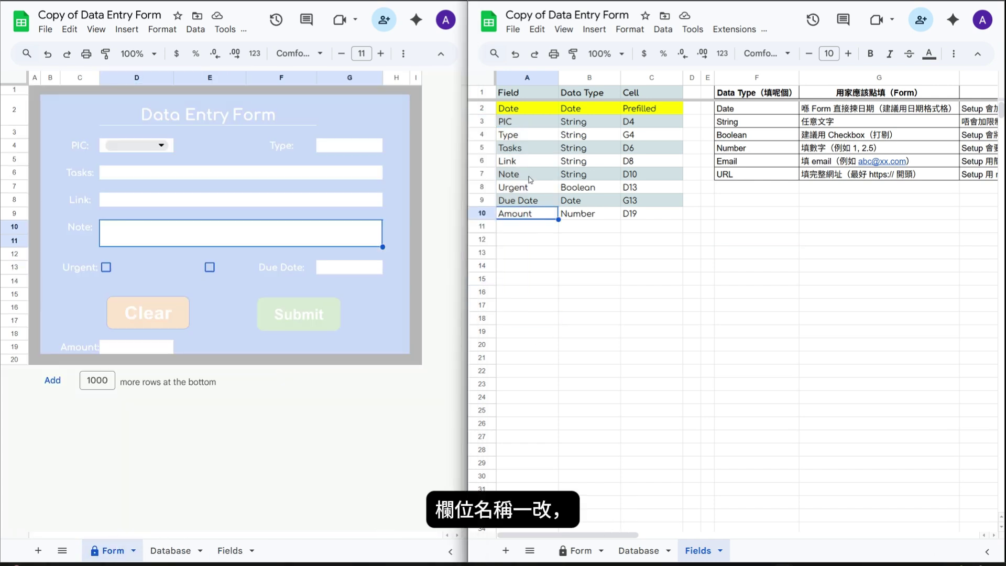
{"action": "left_click", "coordinate": [527, 149]}
{"action": "left_click", "coordinate": [525, 117]}
{"action": "left_click", "coordinate": [524, 111]}
{"action": "left_click", "coordinate": [352, 413]}
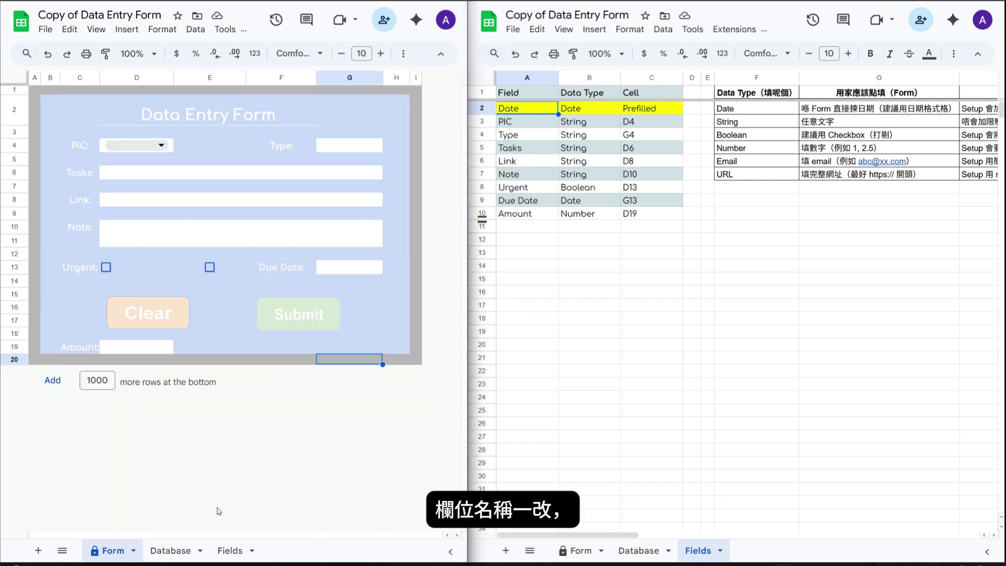
{"action": "left_click", "coordinate": [170, 550]}
{"action": "scroll", "coordinate": [153, 134], "scroll_direction": "right", "scroll_amount": 5}
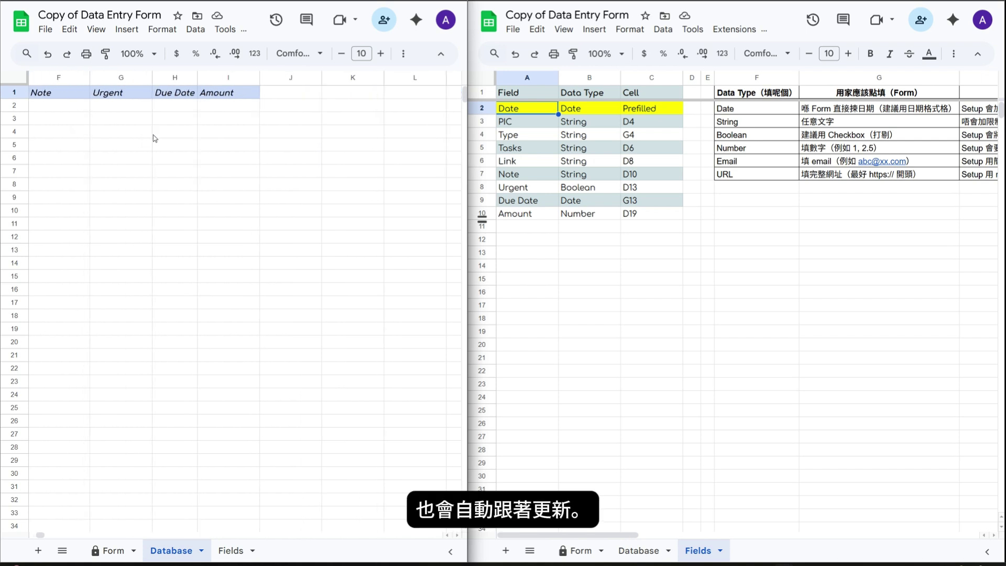
{"action": "scroll", "coordinate": [157, 135], "scroll_direction": "left", "scroll_amount": 5}
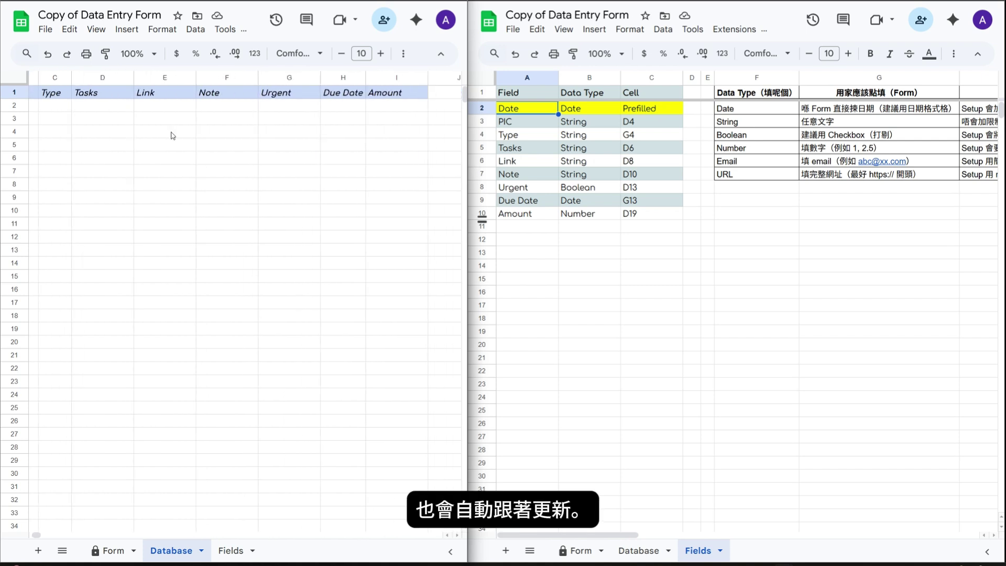
Rename the PIC field in cell A3 of the Fields sheet to Sales and check the Database header.
{"action": "left_click", "coordinate": [528, 124]}
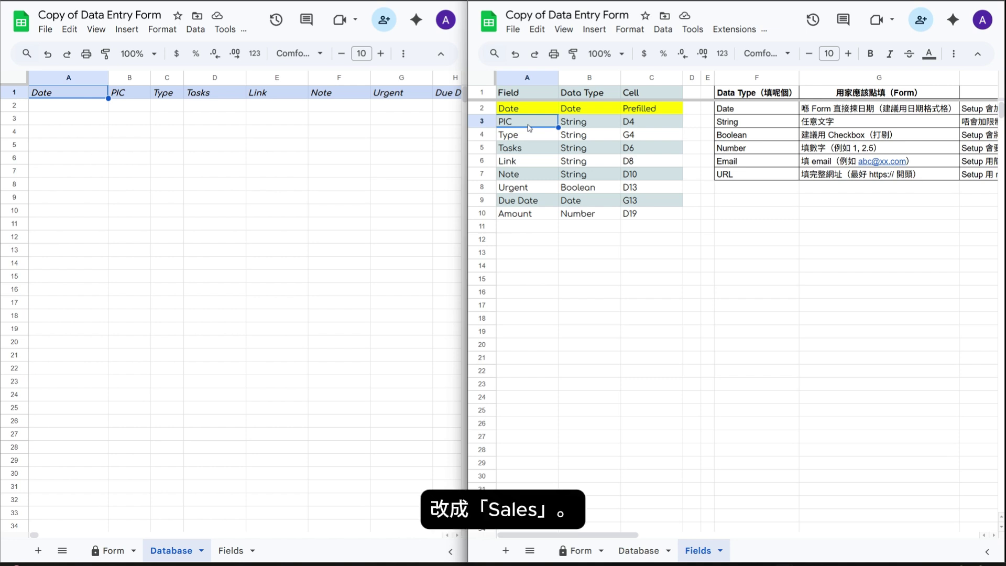
{"action": "type", "text": "Sales"}
{"action": "key", "text": "Return"}
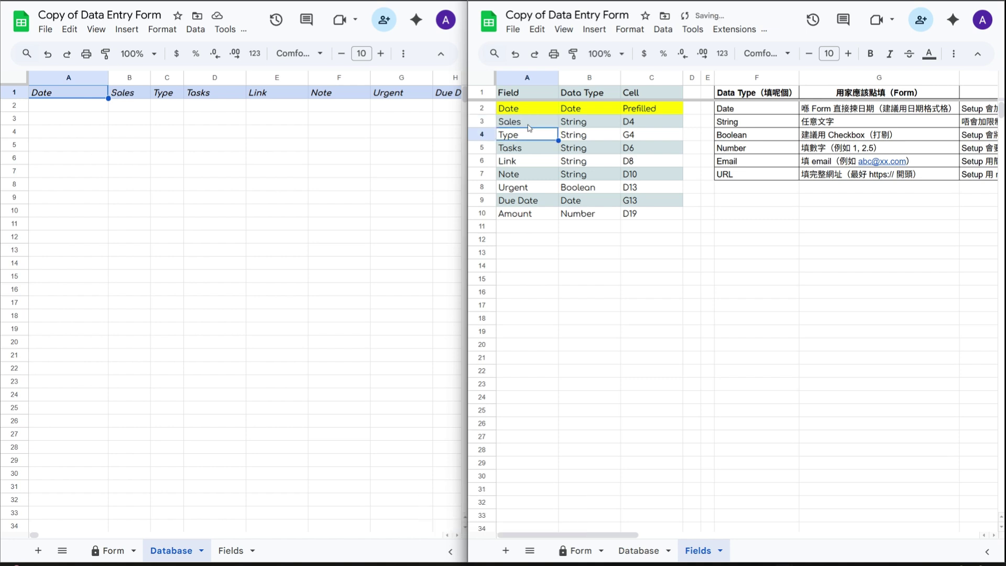
{"action": "left_click", "coordinate": [335, 137]}
{"action": "left_click", "coordinate": [133, 89]}
{"action": "left_click", "coordinate": [160, 95]}
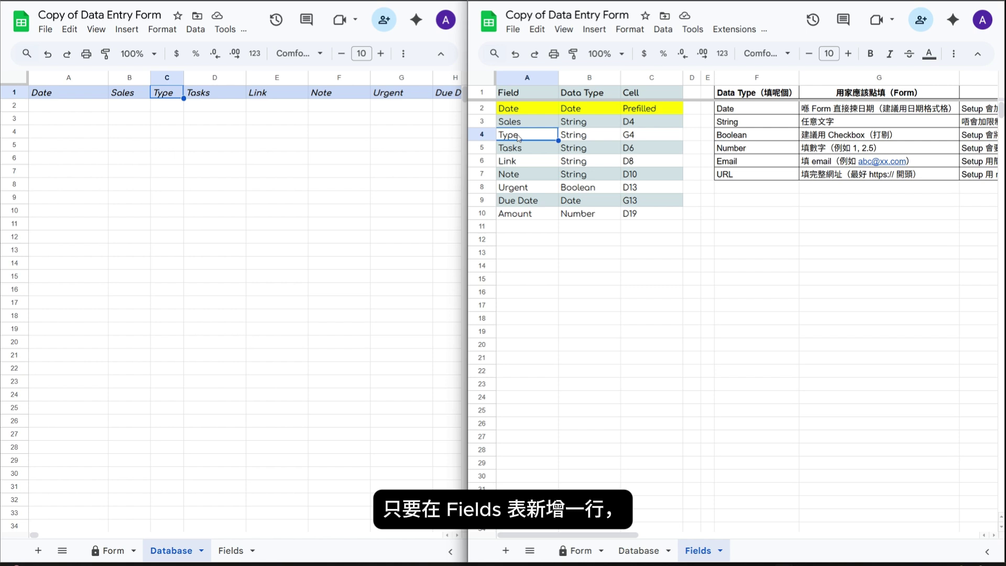
Rename the Type field in cell A4 of the Fields sheet to Category and check the Database header.
{"action": "type", "text": "q"}
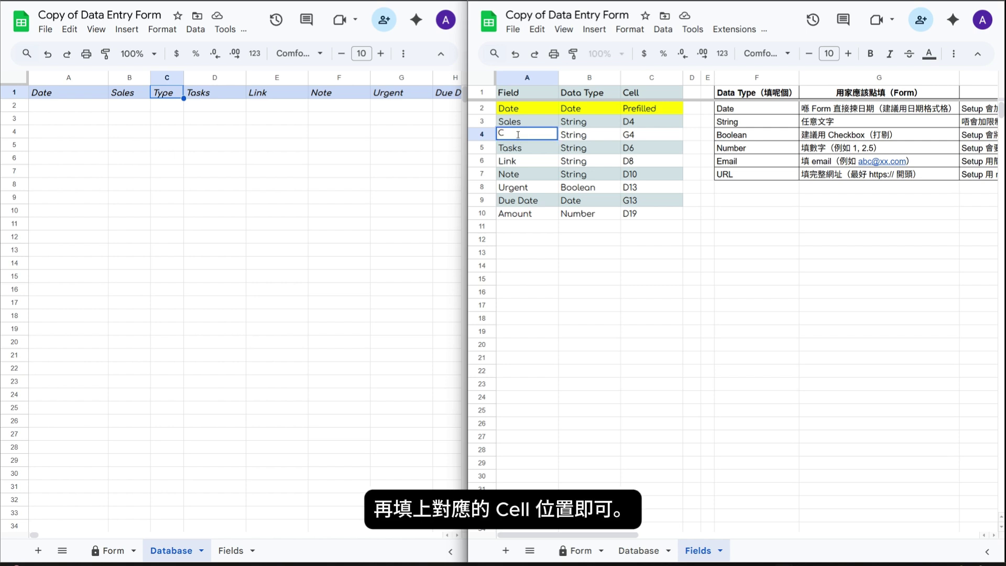
{"action": "type", "text": "ategory"}
{"action": "key", "text": "Return"}
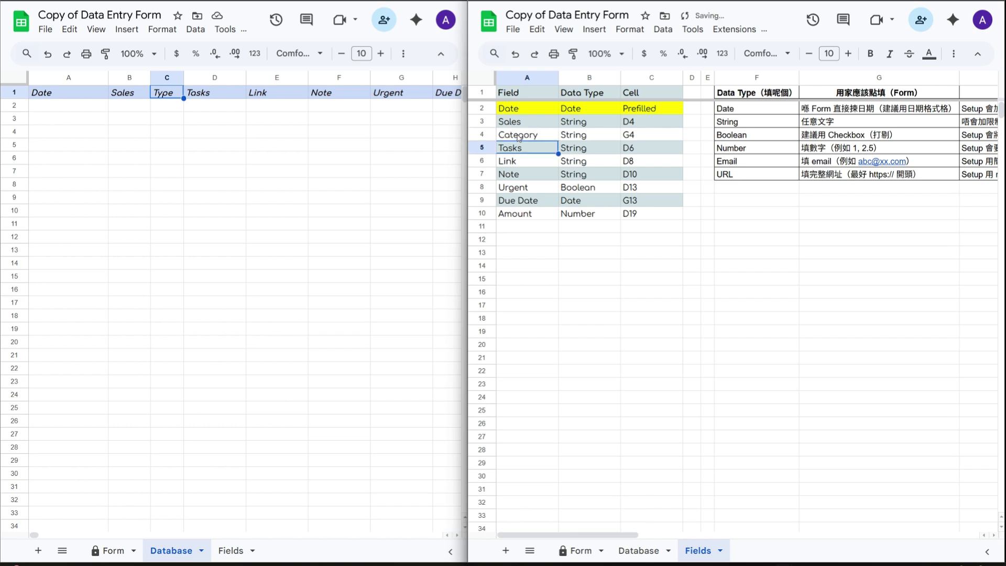
{"action": "left_click", "coordinate": [259, 153]}
{"action": "left_click", "coordinate": [175, 95]}
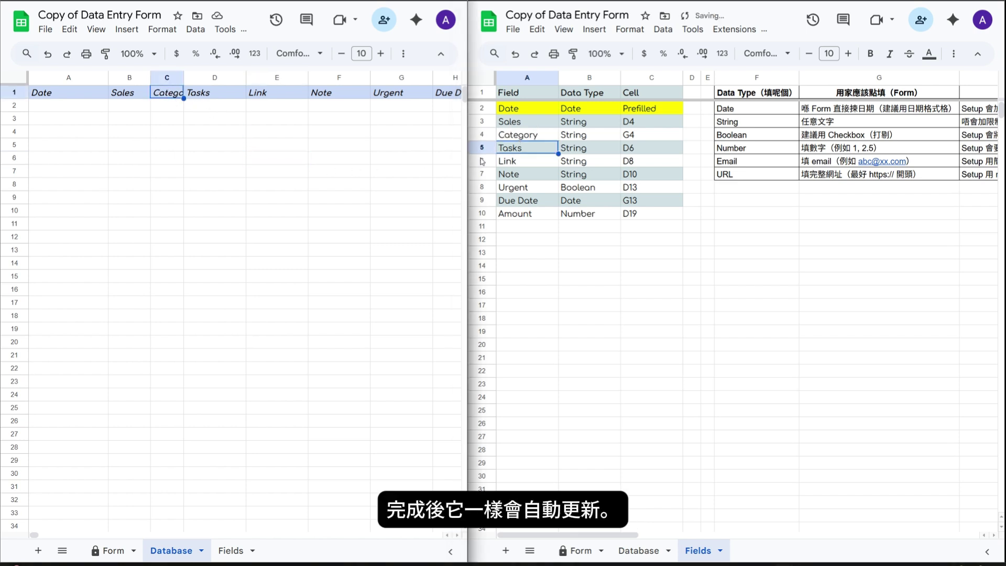
Undo the renaming of the Type and PIC fields in the Fields sheet.
{"action": "left_click_drag", "start_coordinate": [522, 136], "coordinate": [522, 165]}
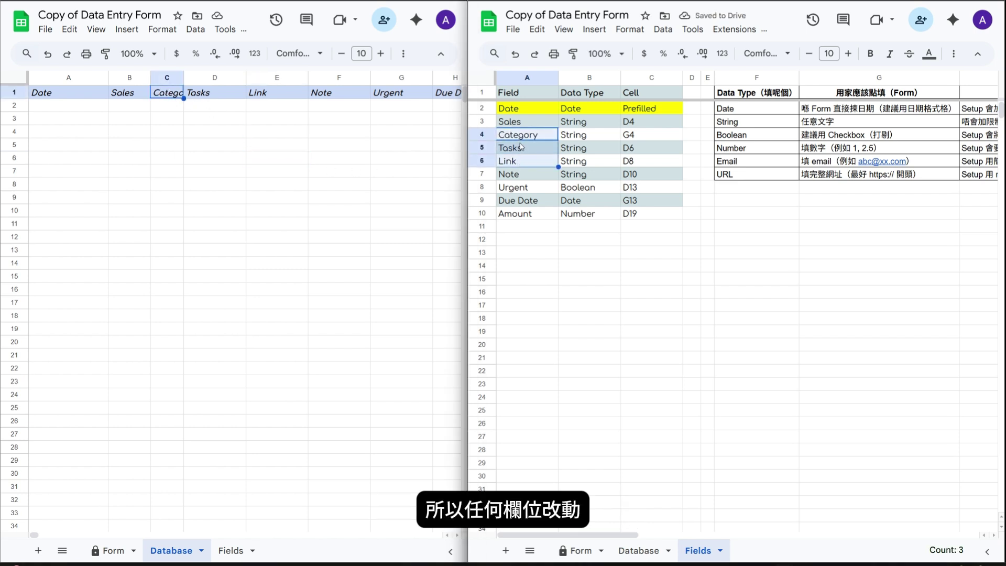
{"action": "key", "text": "ctrl+z"}
{"action": "key", "text": "ctrl+z"}
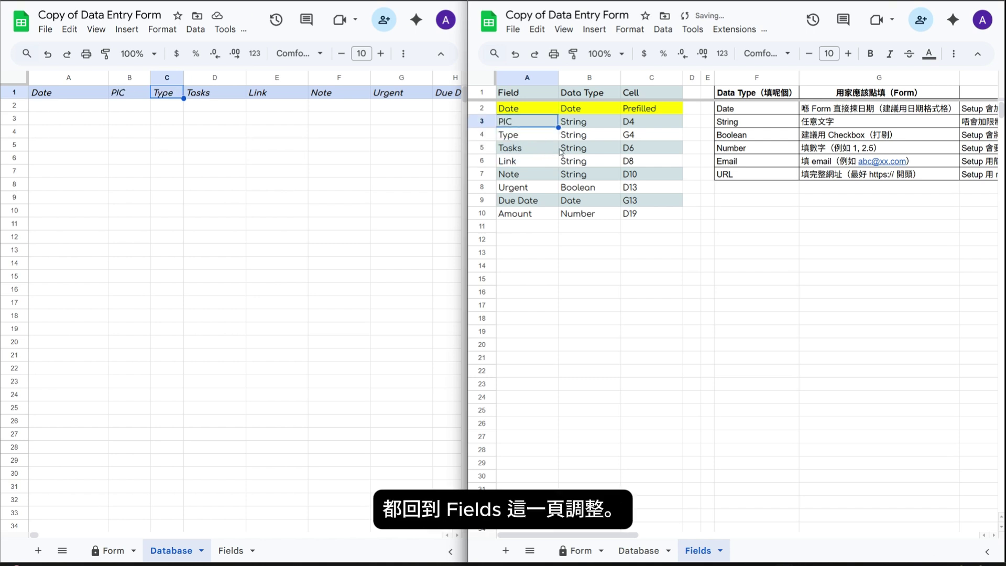
Examine the Data Type column of the field list and the Date and String entries in the data type reference table.
{"action": "left_click", "coordinate": [602, 150]}
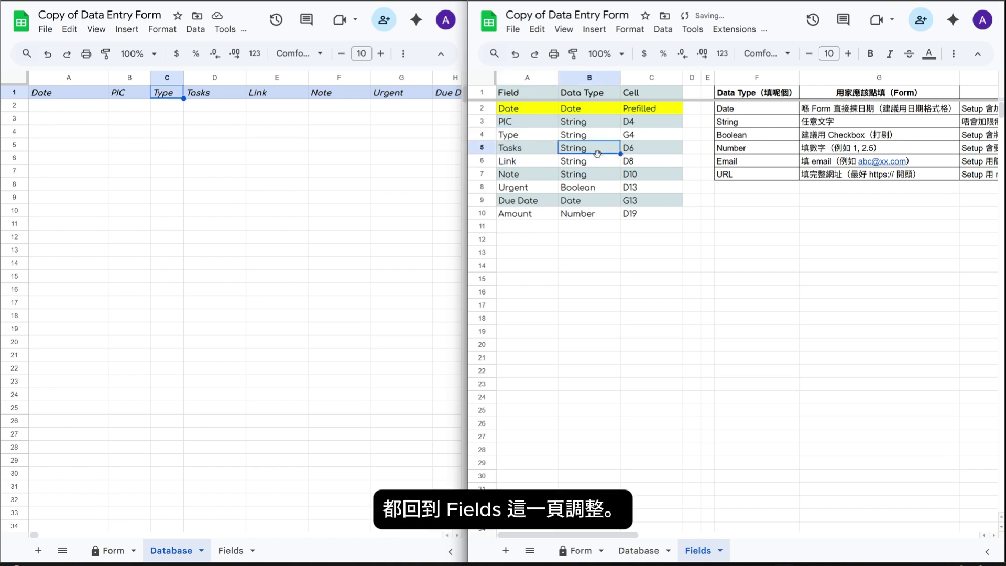
{"action": "left_click", "coordinate": [597, 125]}
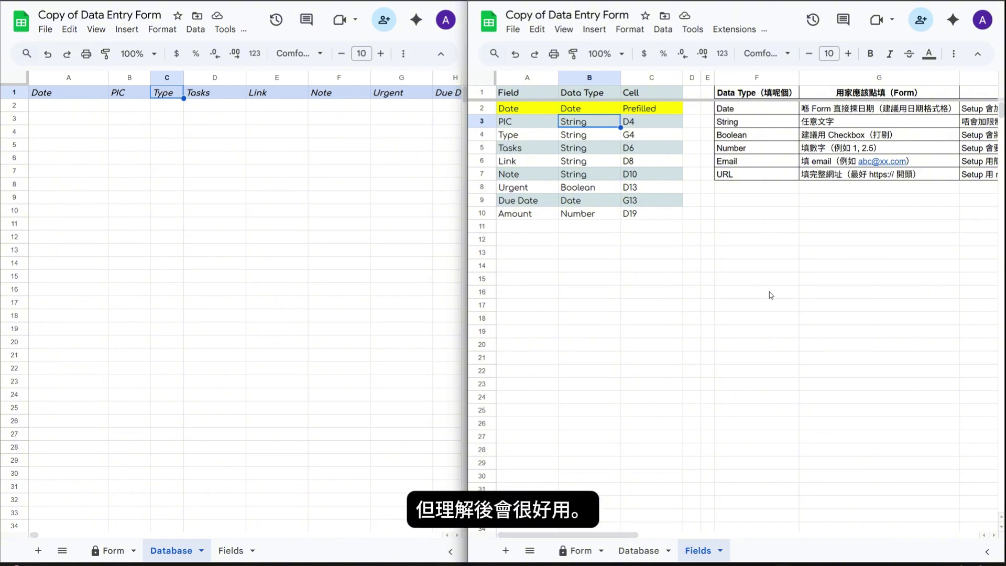
{"action": "left_click", "coordinate": [775, 265]}
{"action": "left_click", "coordinate": [766, 174]}
{"action": "left_click", "coordinate": [760, 111]}
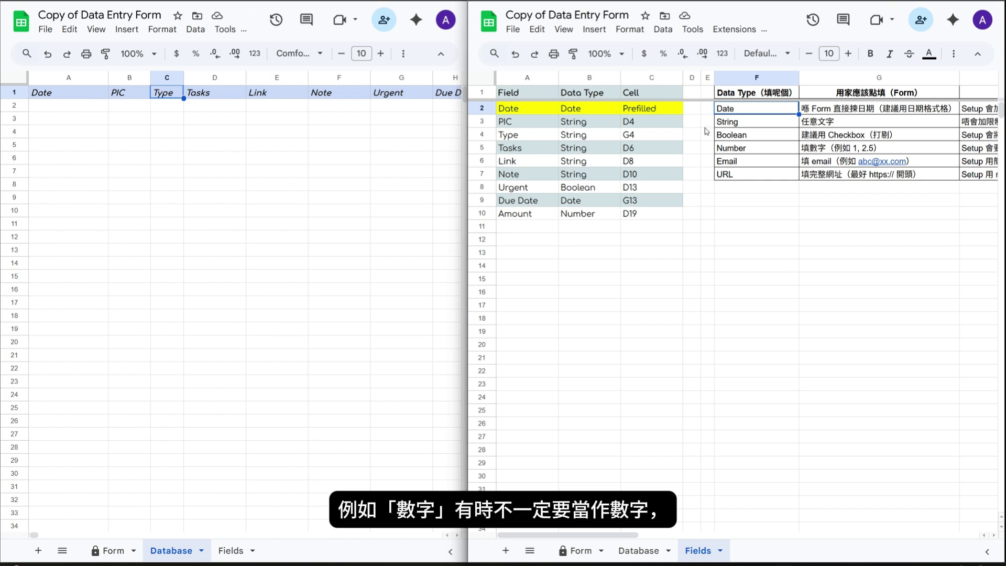
{"action": "left_click", "coordinate": [756, 128]}
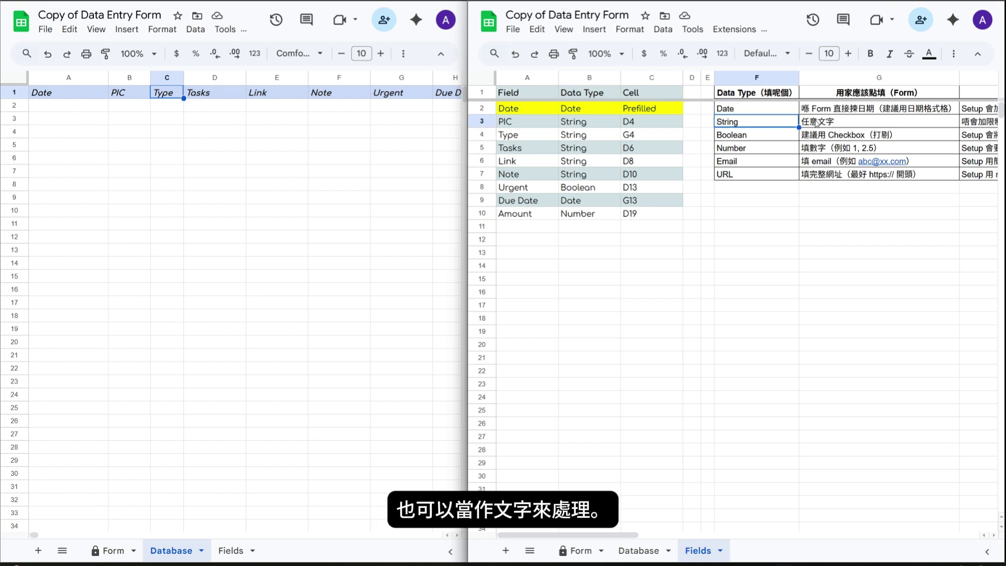
Compare the data types assigned to the fields with the String, Number and Email explanations in the reference table.
{"action": "left_click", "coordinate": [540, 135]}
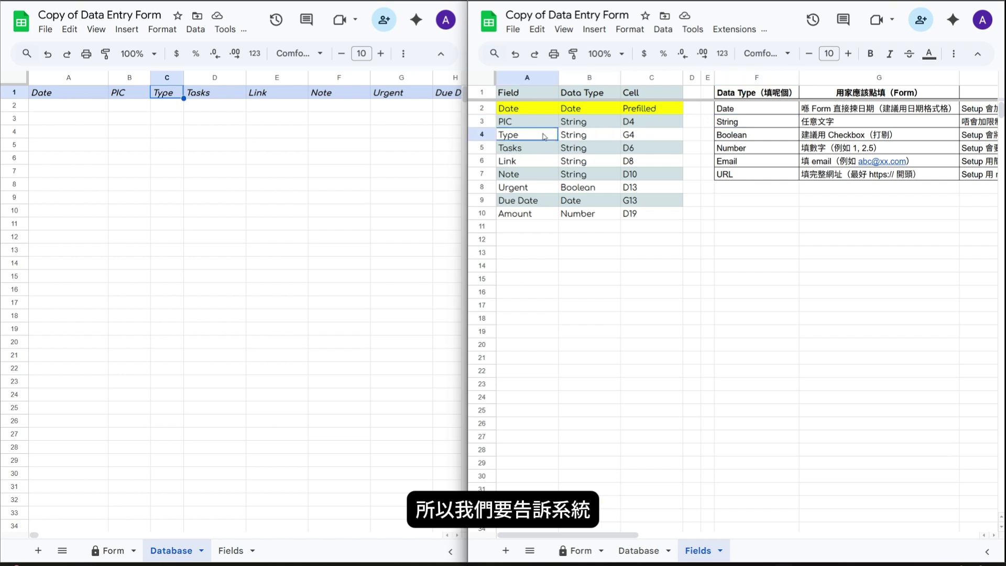
{"action": "left_click_drag", "start_coordinate": [525, 124], "coordinate": [576, 205]}
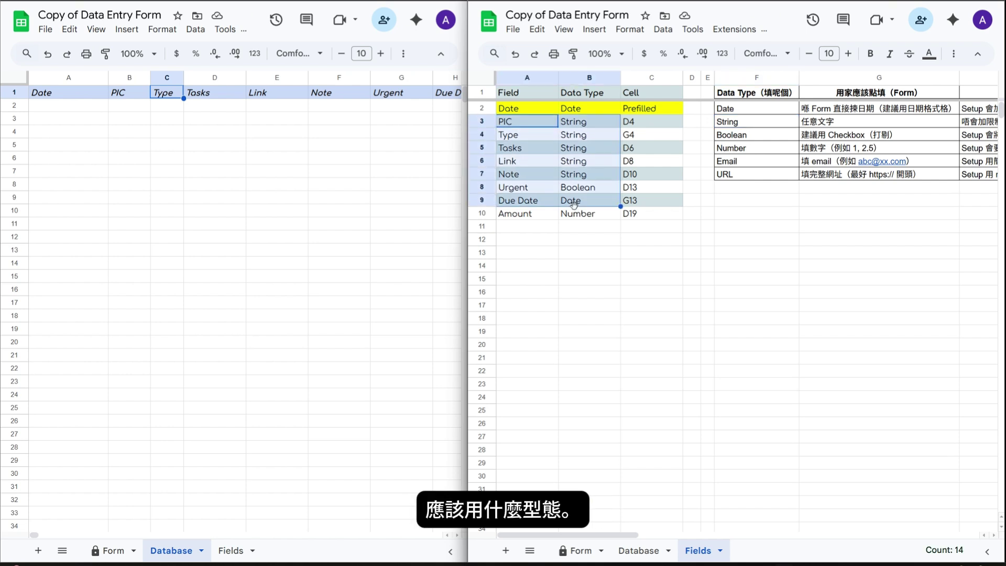
{"action": "left_click", "coordinate": [587, 174]}
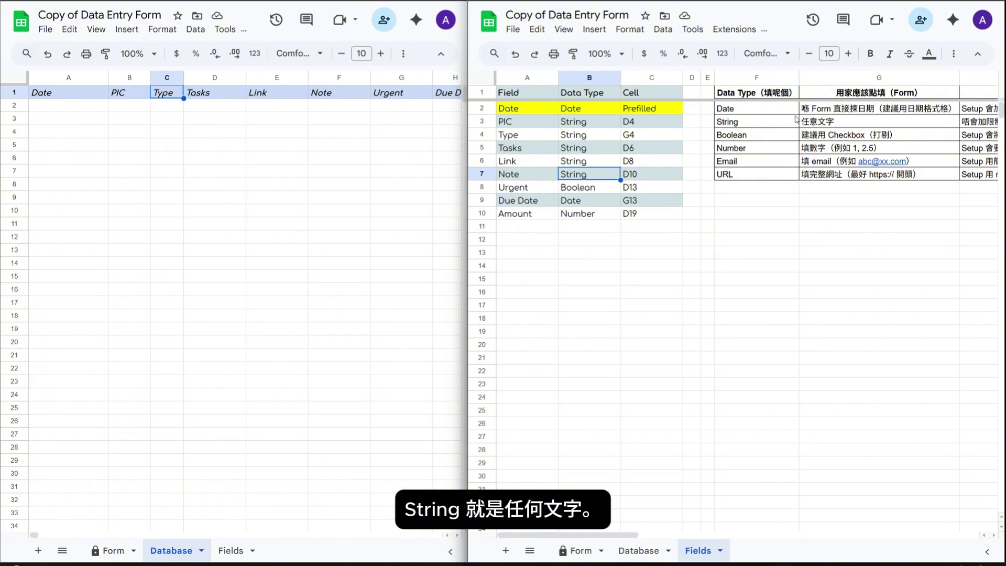
{"action": "left_click_drag", "start_coordinate": [811, 123], "coordinate": [756, 125]}
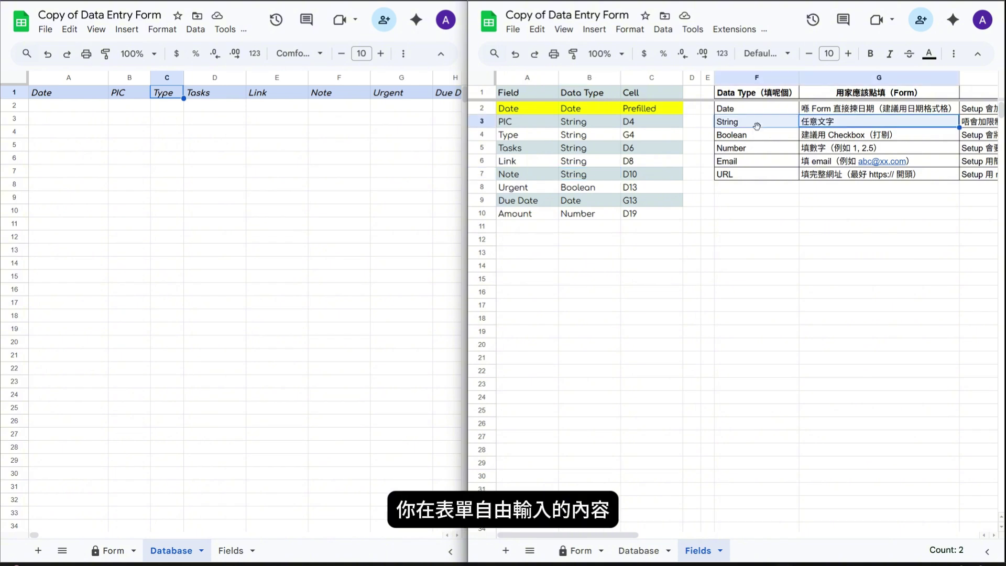
{"action": "left_click_drag", "start_coordinate": [586, 123], "coordinate": [551, 177]}
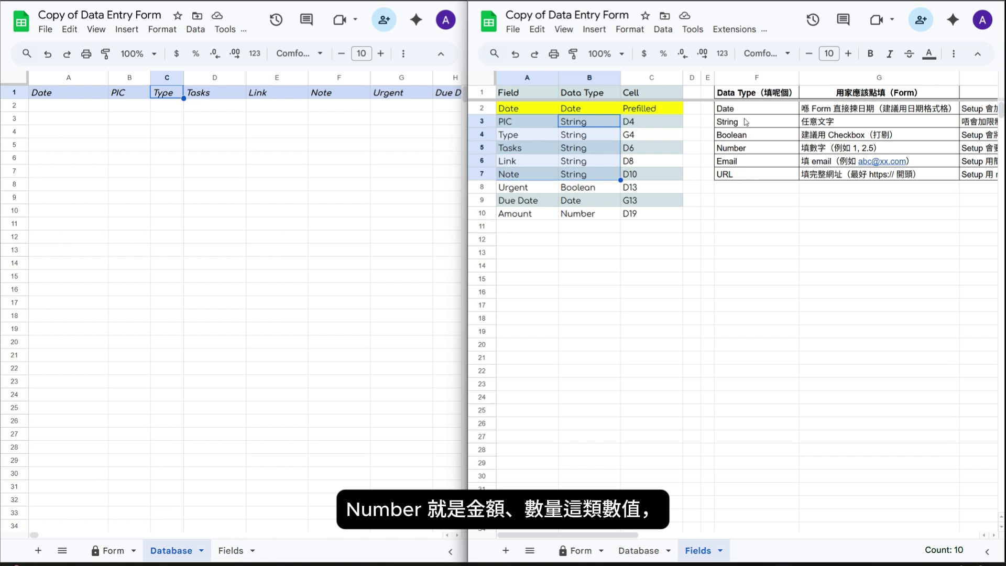
{"action": "left_click", "coordinate": [610, 114]}
{"action": "left_click", "coordinate": [755, 151]}
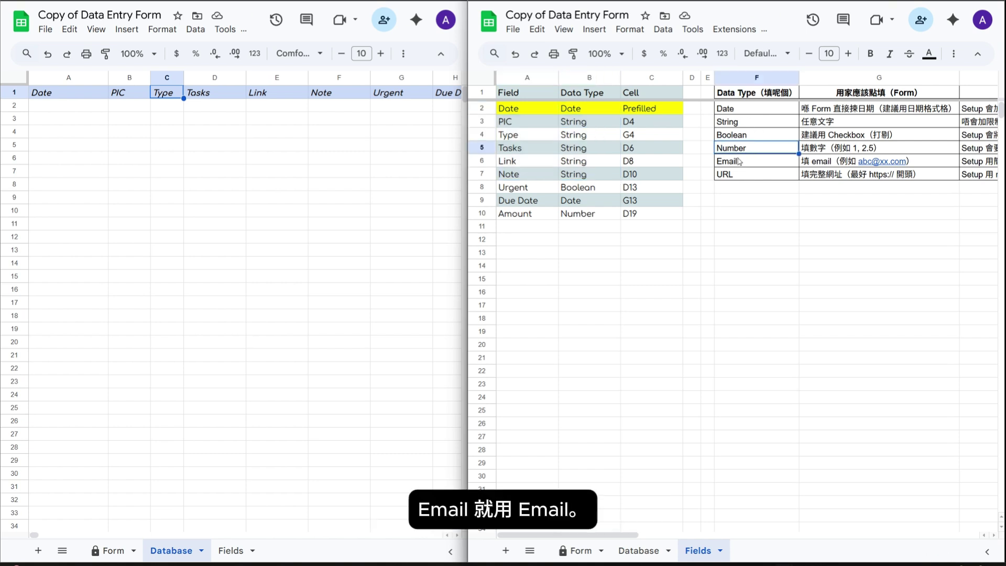
{"action": "left_click", "coordinate": [723, 164]}
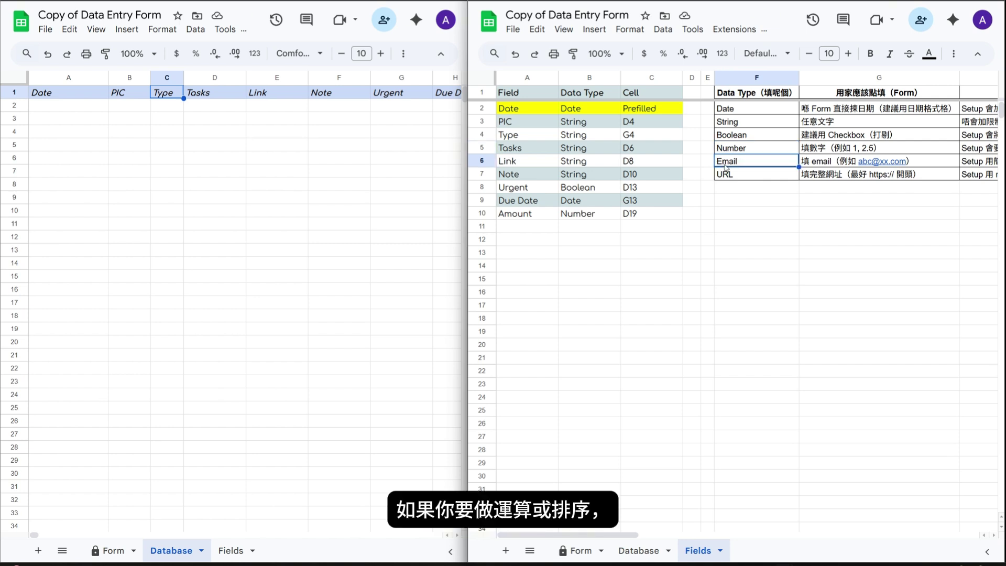
Compare the Number, URL and Boolean entries in the data type reference table with the Amount and Urgent rows of the field list.
{"action": "left_click", "coordinate": [729, 177]}
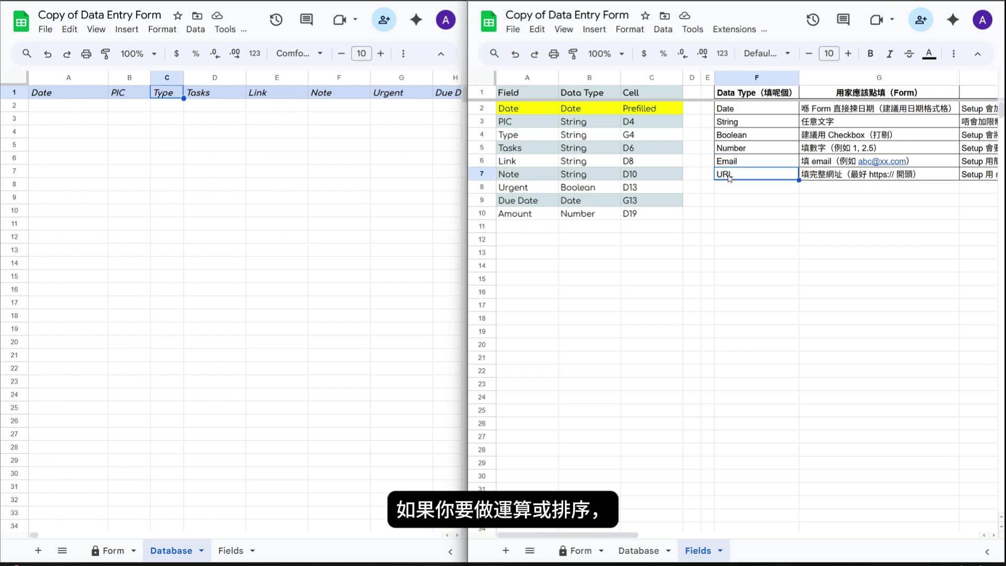
{"action": "left_click", "coordinate": [738, 150]}
{"action": "left_click_drag", "start_coordinate": [547, 216], "coordinate": [638, 220]}
{"action": "left_click", "coordinate": [639, 220]}
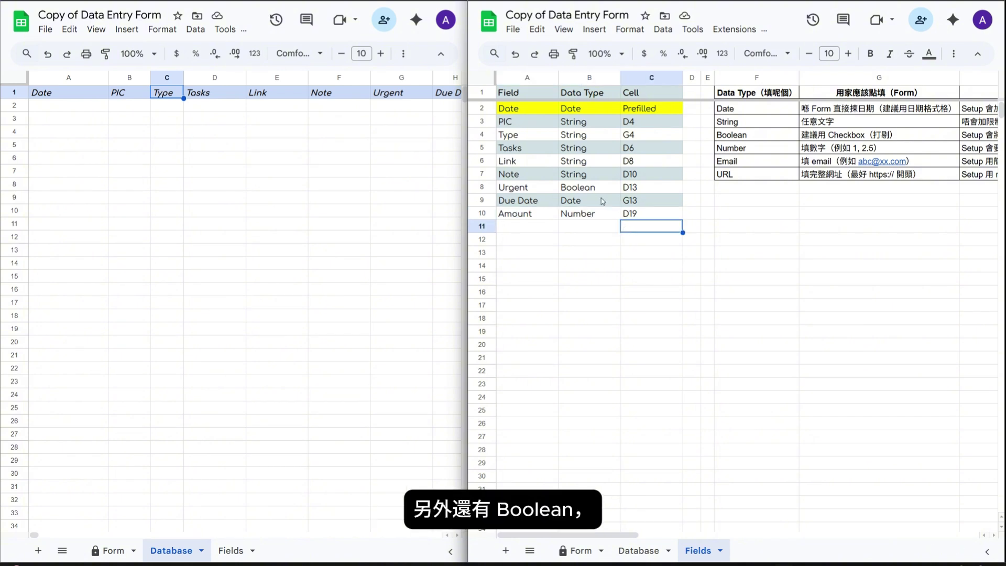
{"action": "left_click", "coordinate": [579, 188]}
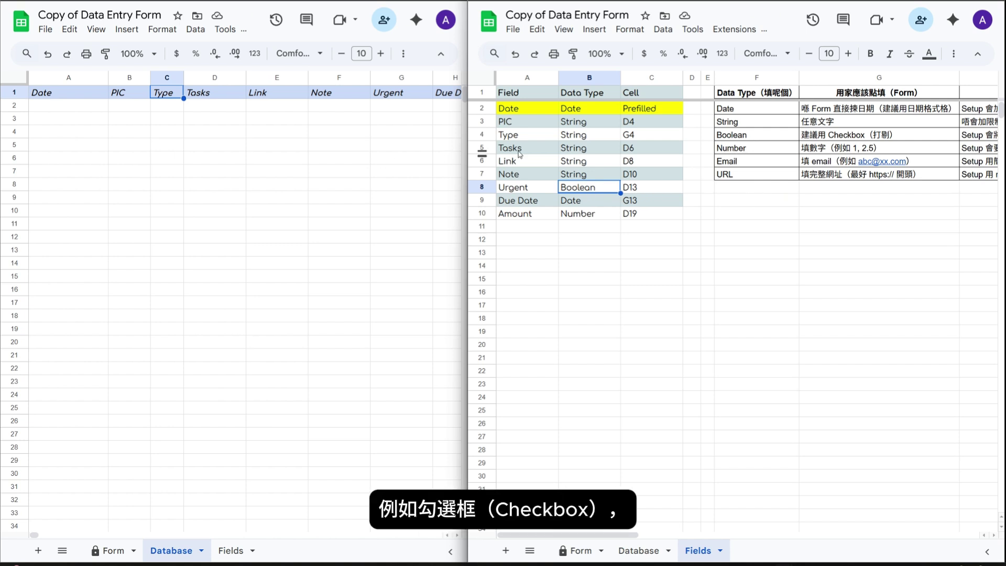
{"action": "left_click", "coordinate": [525, 188]}
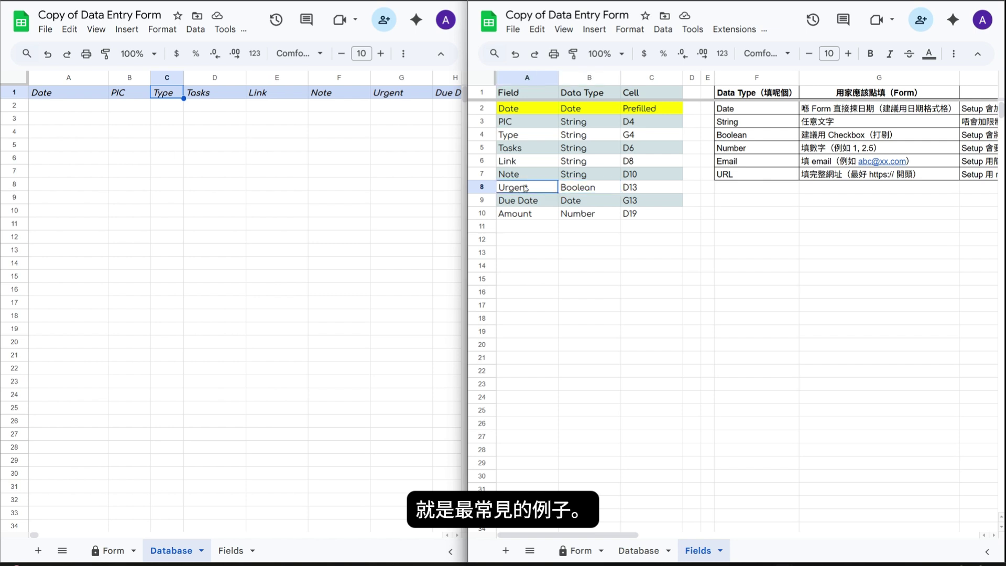
{"action": "left_click", "coordinate": [822, 139]}
{"action": "left_click", "coordinate": [788, 138]}
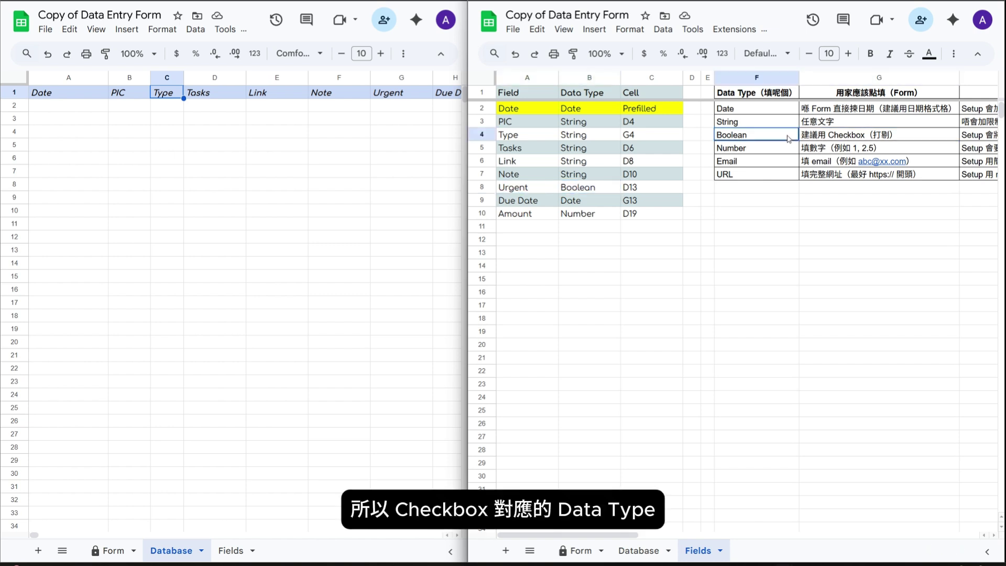
{"action": "left_click", "coordinate": [723, 251]}
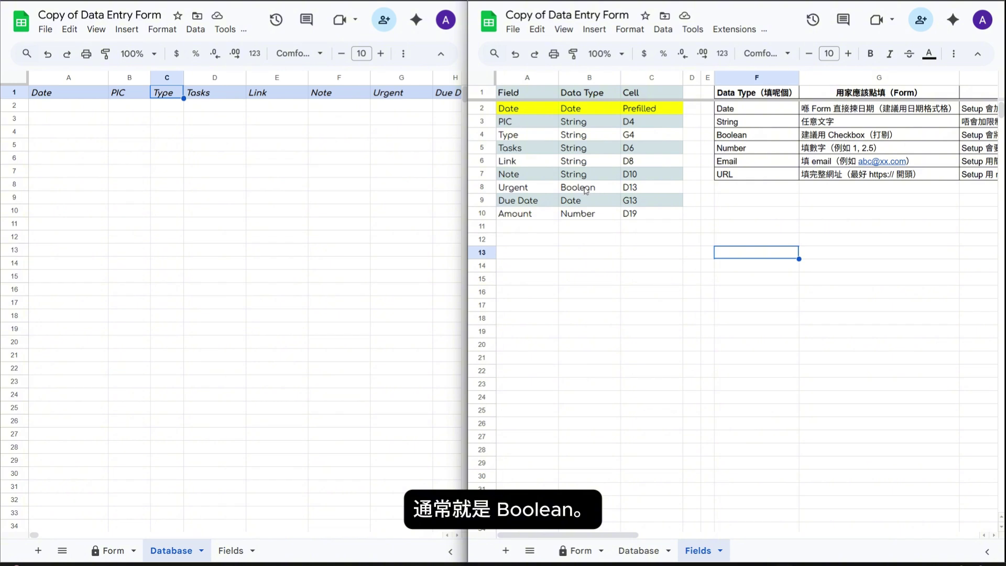
Review the field names in column A of the Fields sheet and the matching input layout on the Form sheet.
{"action": "left_click", "coordinate": [590, 205]}
{"action": "left_click", "coordinate": [556, 148]}
{"action": "left_click", "coordinate": [537, 121]}
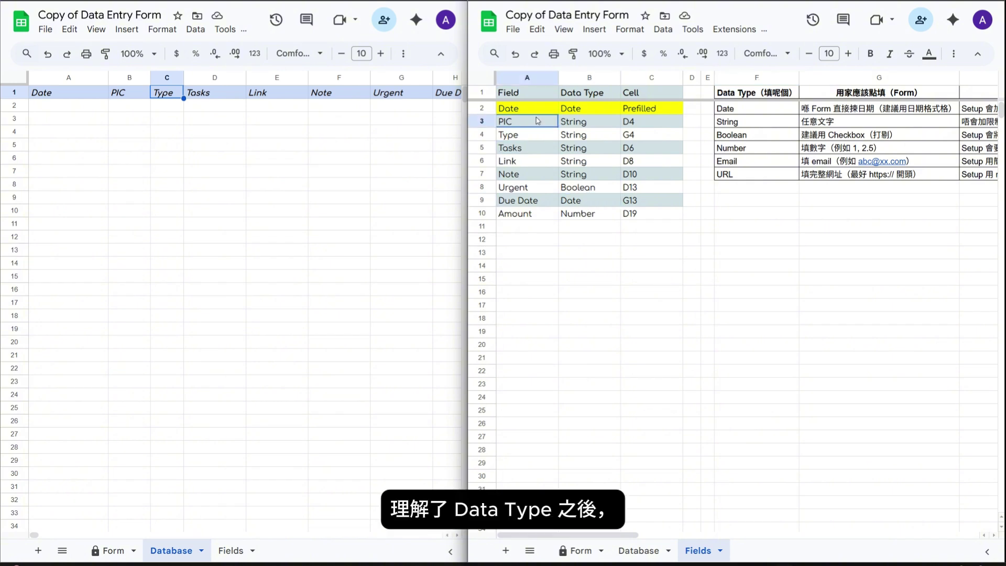
{"action": "left_click_drag", "start_coordinate": [538, 121], "coordinate": [543, 379]}
{"action": "left_click", "coordinate": [107, 550]}
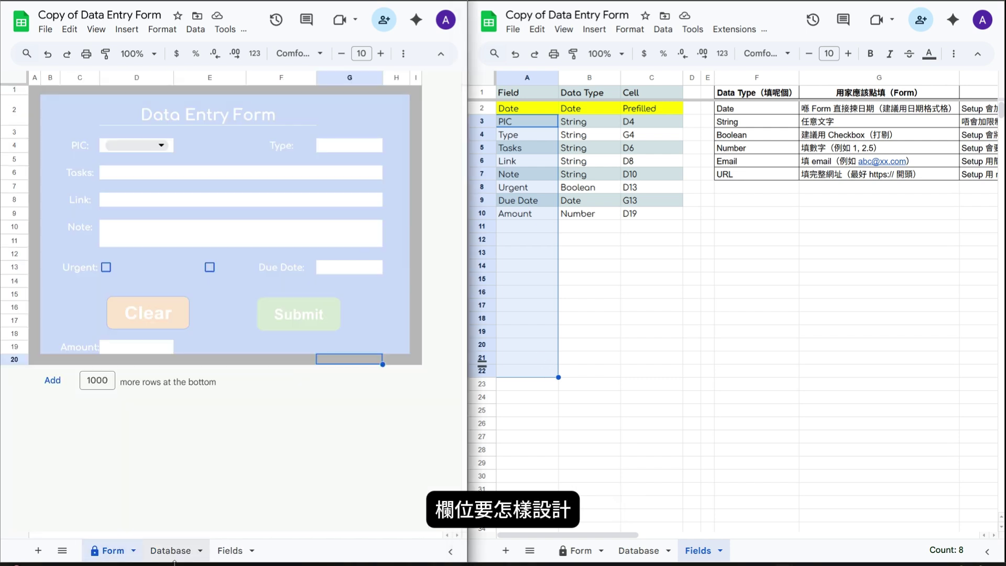
{"action": "left_click_drag", "start_coordinate": [54, 108], "coordinate": [386, 355]}
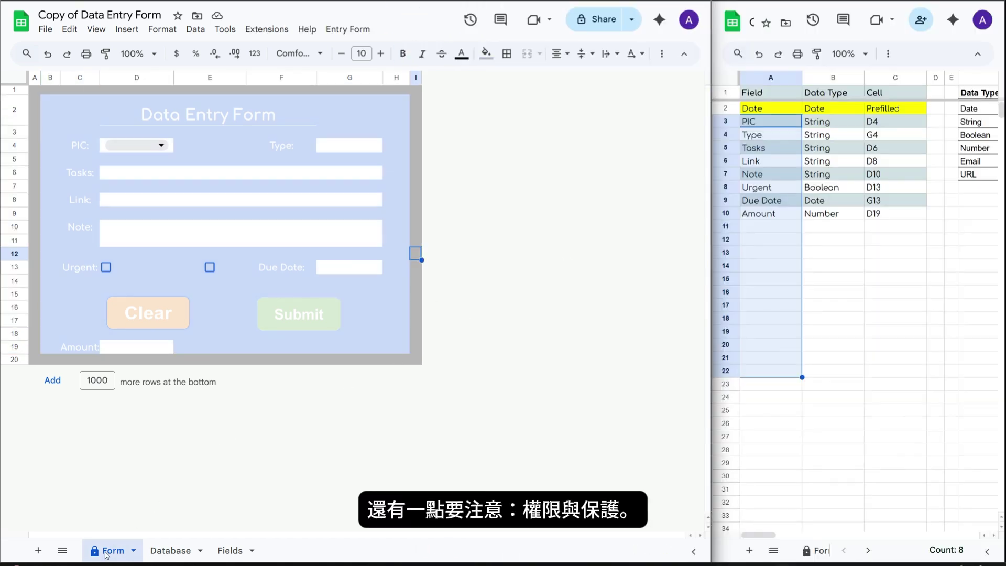
Open the existing protection of the Form sheet and delete it.
{"action": "right_click", "coordinate": [104, 554]}
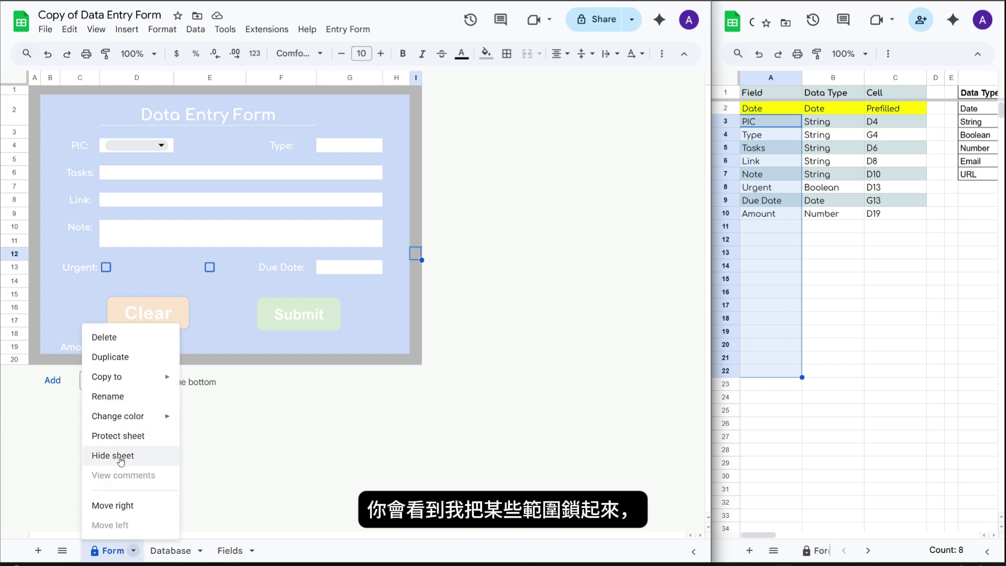
{"action": "left_click", "coordinate": [130, 442]}
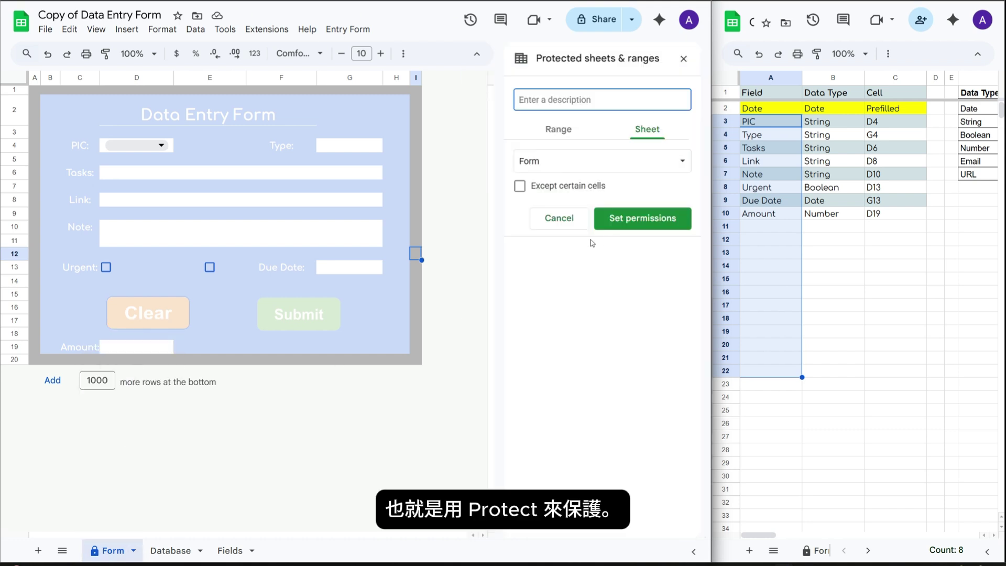
{"action": "left_click", "coordinate": [558, 219]}
{"action": "left_click", "coordinate": [651, 132]}
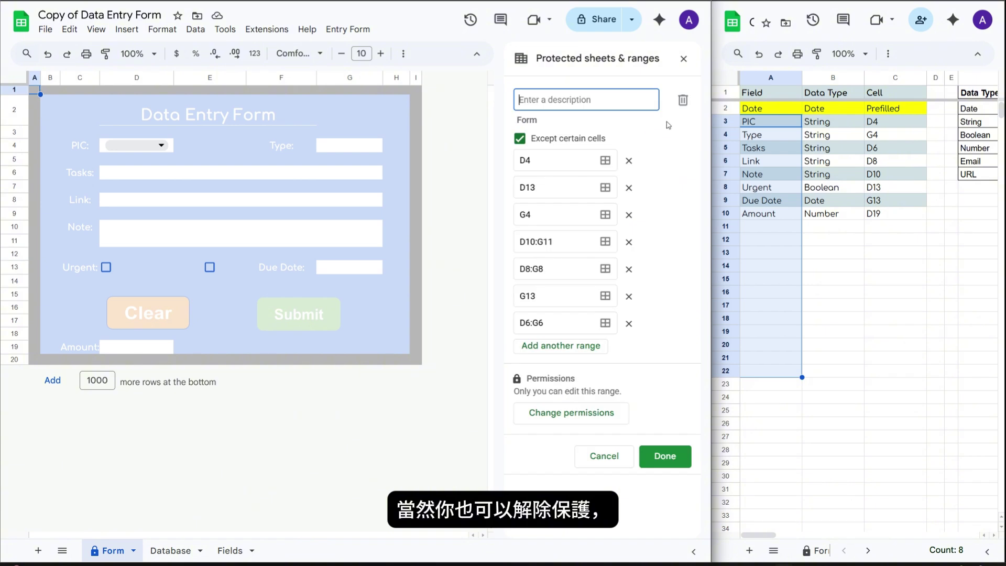
{"action": "left_click", "coordinate": [682, 100]}
{"action": "left_click", "coordinate": [481, 322]}
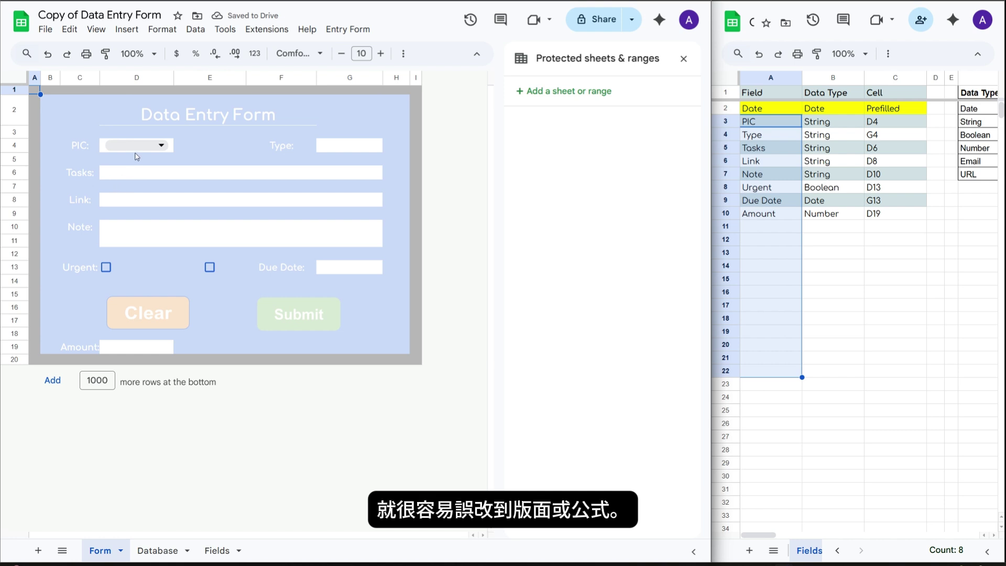
Start a new protection described as input that covers the entire Form sheet.
{"action": "left_click", "coordinate": [550, 95]}
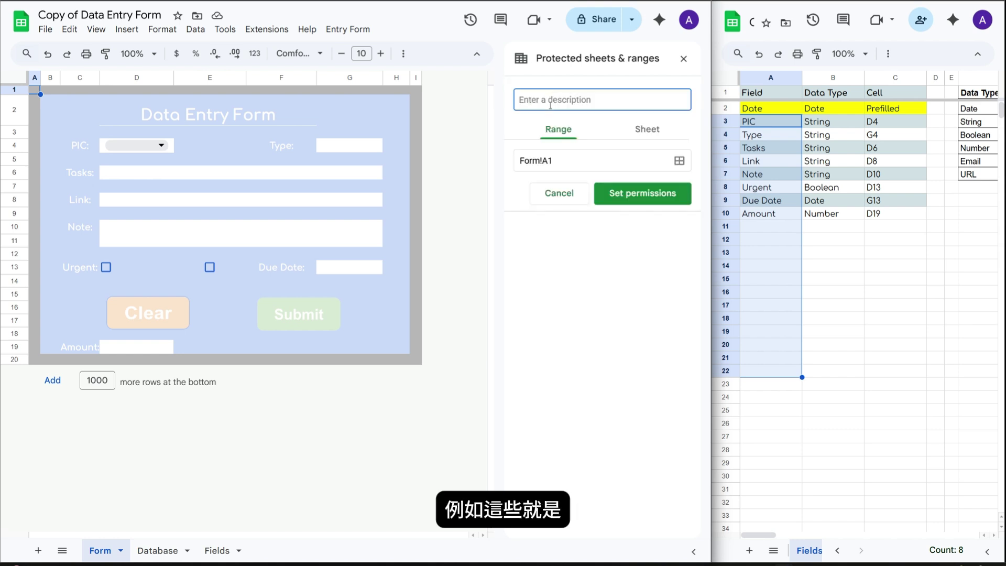
{"action": "type", "text": "l"}
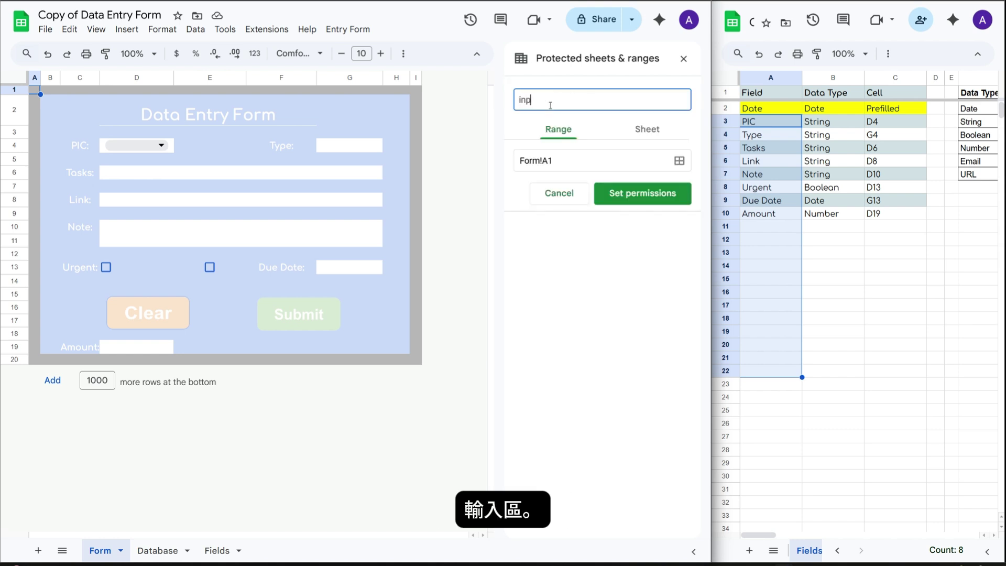
{"action": "left_click", "coordinate": [624, 291]}
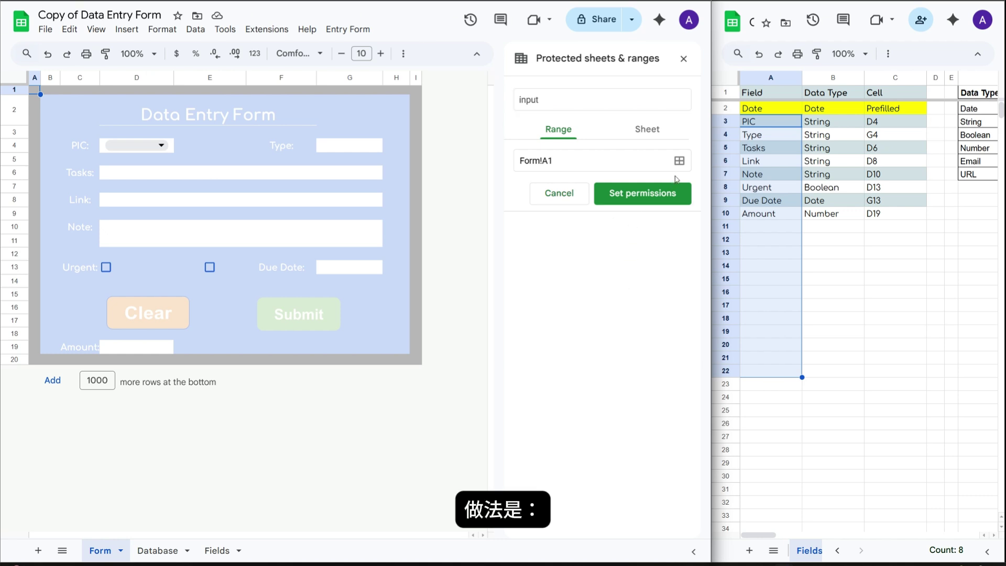
{"action": "left_click", "coordinate": [642, 137]}
{"action": "left_click", "coordinate": [620, 163]}
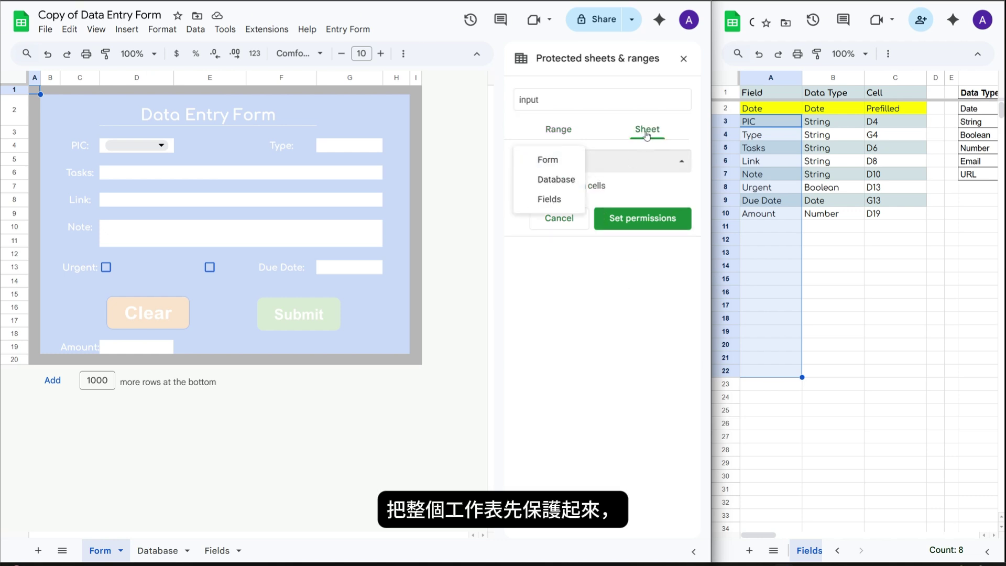
{"action": "left_click", "coordinate": [553, 160]}
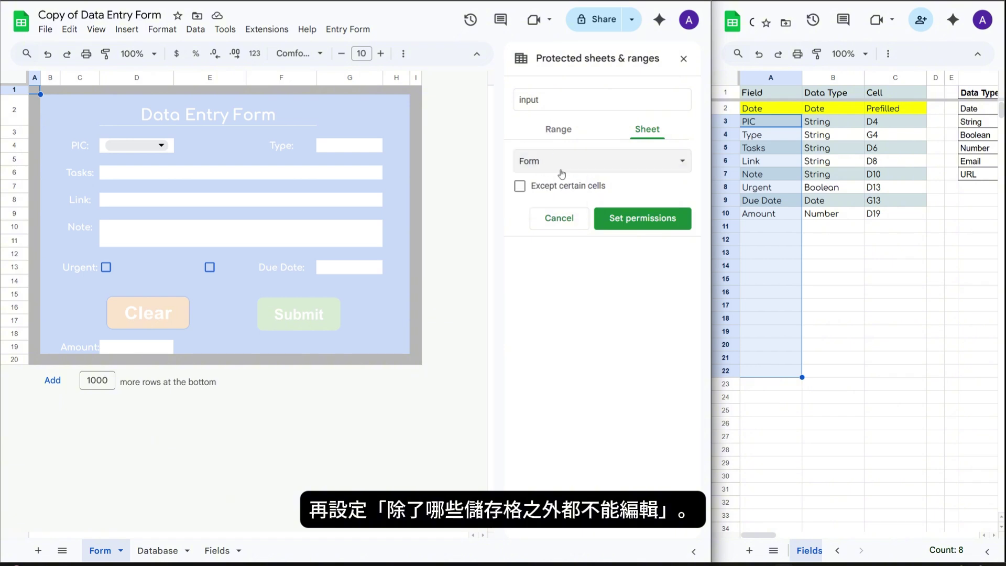
Exempt certain cells from the Form sheet protection, adding the PIC cell D4, Type cell G4 and Tasks range D6:G6.
{"action": "left_click", "coordinate": [583, 189]}
{"action": "left_click", "coordinate": [605, 213]}
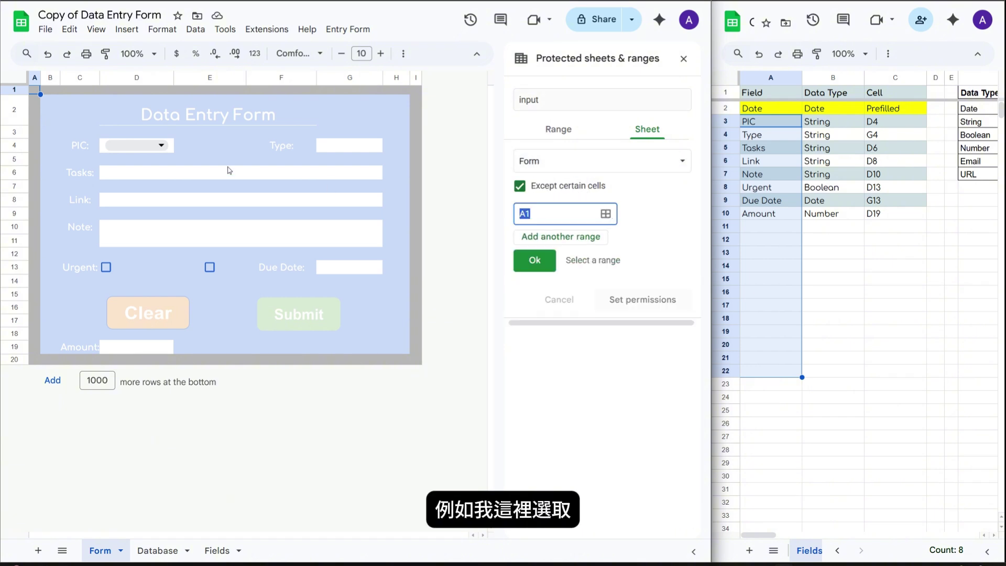
{"action": "left_click", "coordinate": [169, 147]}
{"action": "left_click", "coordinate": [546, 237]}
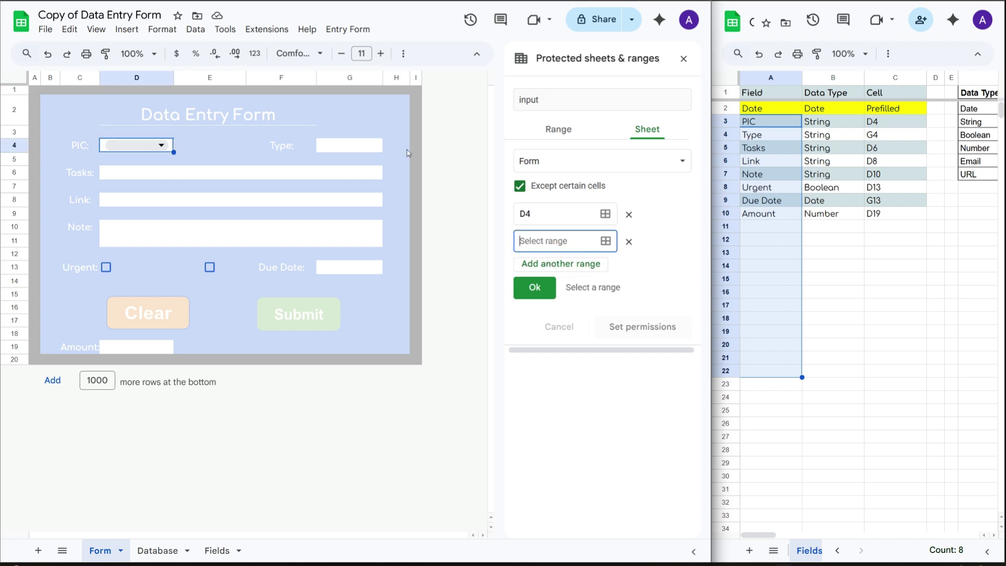
{"action": "left_click", "coordinate": [348, 145]}
{"action": "left_click", "coordinate": [534, 263]}
{"action": "left_click", "coordinate": [267, 176]}
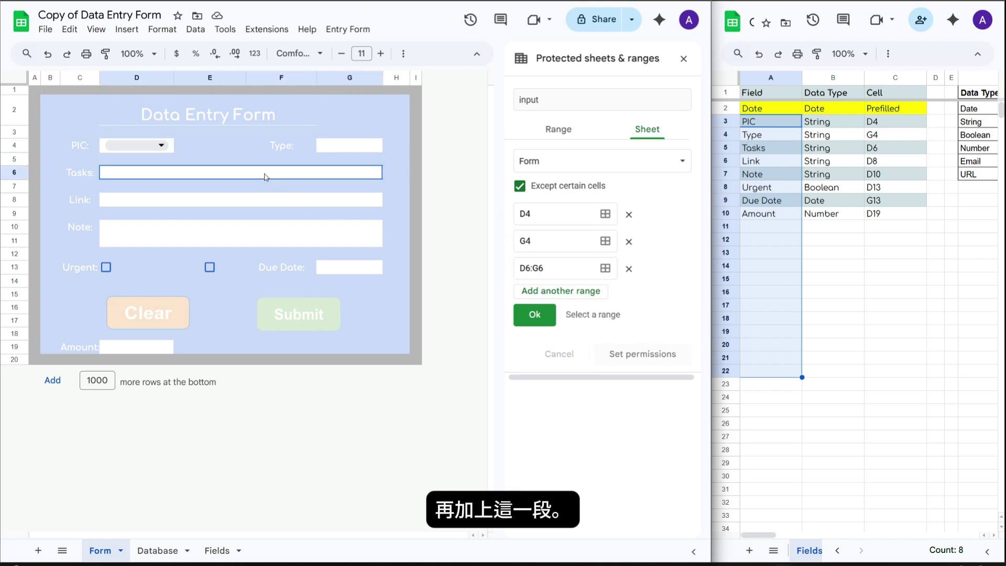
Add the Link range D8:G8 and the Note range D10:G11 to the cells exempt from protection.
{"action": "left_click", "coordinate": [560, 291]}
{"action": "left_click", "coordinate": [296, 201]}
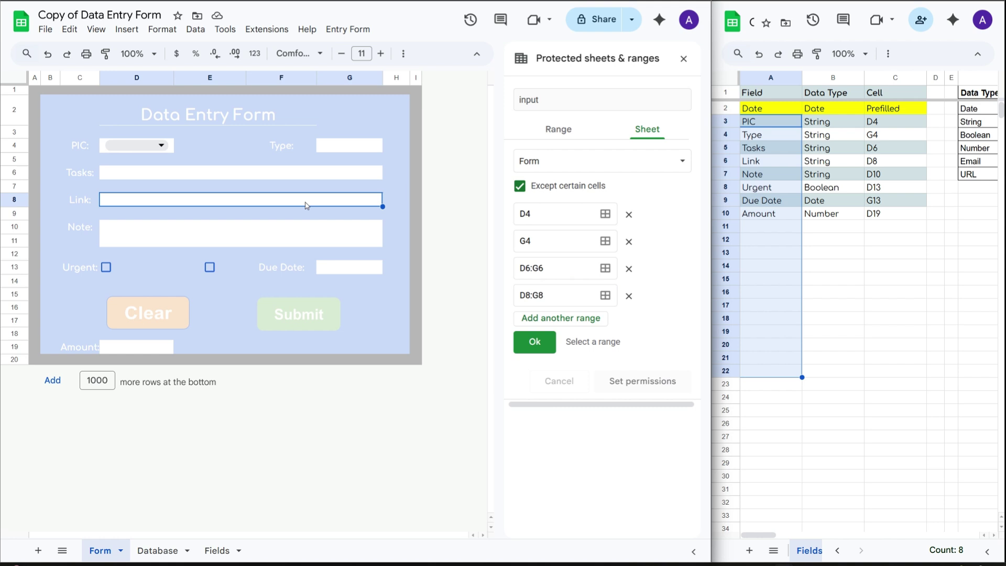
{"action": "left_click", "coordinate": [539, 317]}
{"action": "left_click", "coordinate": [327, 247]}
Add D13, G13 and D19 to the exempt cells and create the protection by continuing to its editing permissions.
{"action": "left_click", "coordinate": [560, 345]}
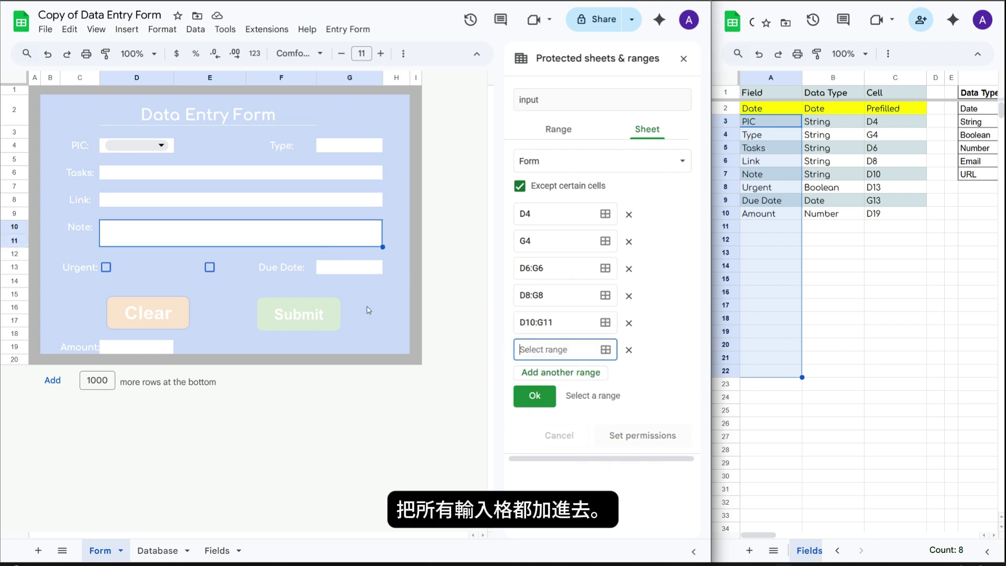
{"action": "left_click", "coordinate": [106, 267]}
{"action": "left_click", "coordinate": [519, 372]}
{"action": "left_click", "coordinate": [348, 268]}
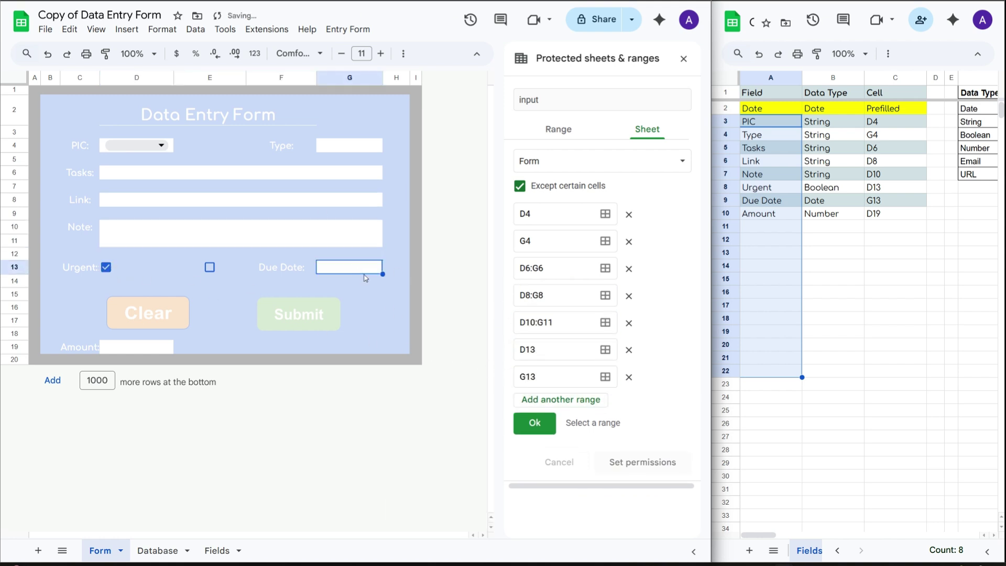
{"action": "left_click", "coordinate": [539, 399]}
{"action": "left_click", "coordinate": [162, 352]}
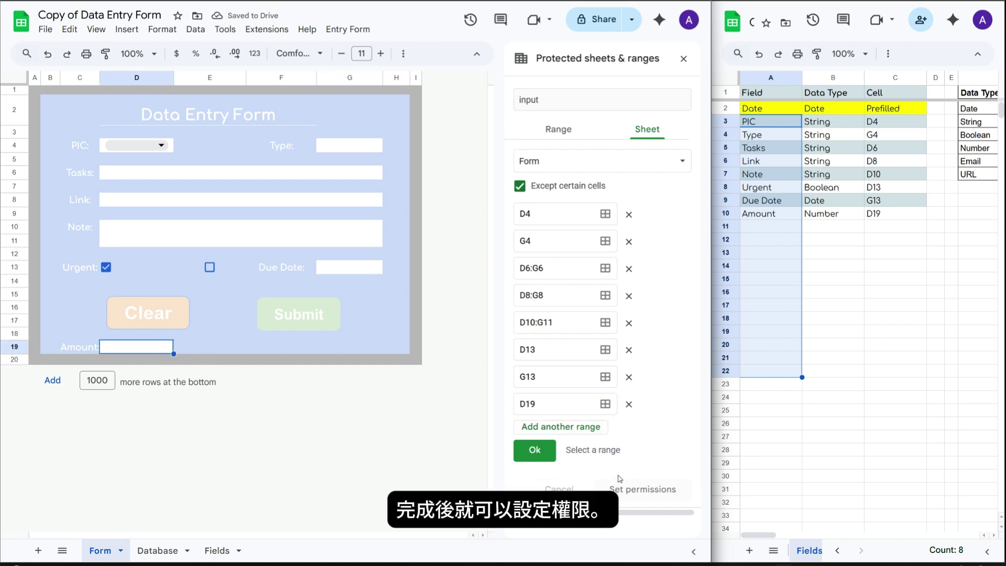
{"action": "left_click", "coordinate": [547, 457]}
{"action": "left_click", "coordinate": [646, 452]}
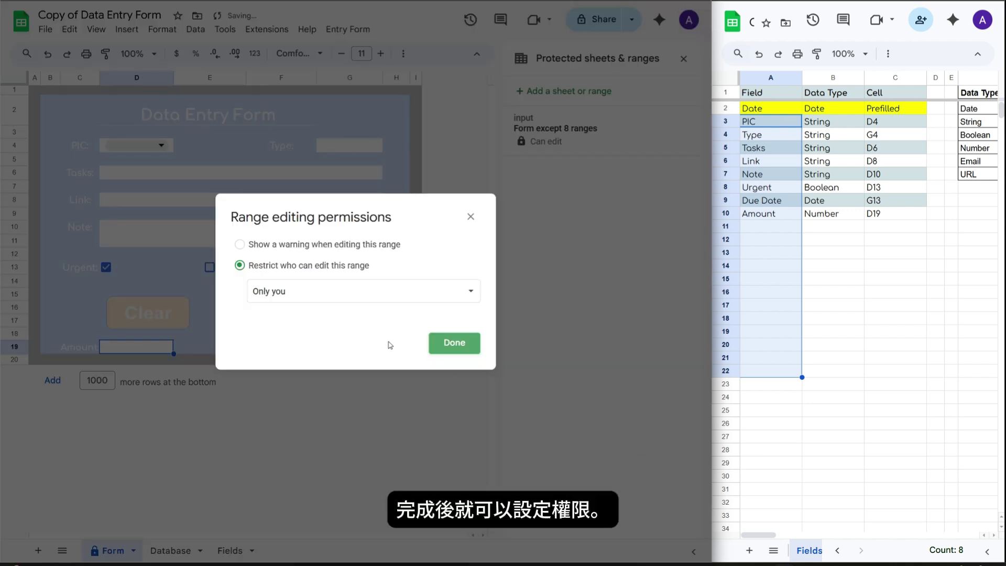
View the Custom editor option in the range editing permissions, leave it unsaved, and check the input protection's details.
{"action": "left_click", "coordinate": [321, 291]}
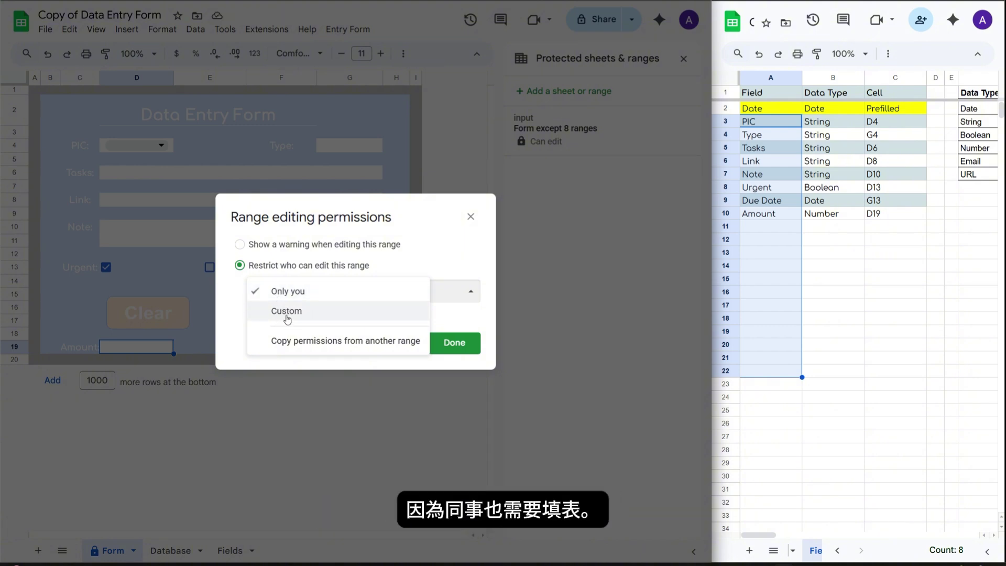
{"action": "left_click", "coordinate": [270, 314]}
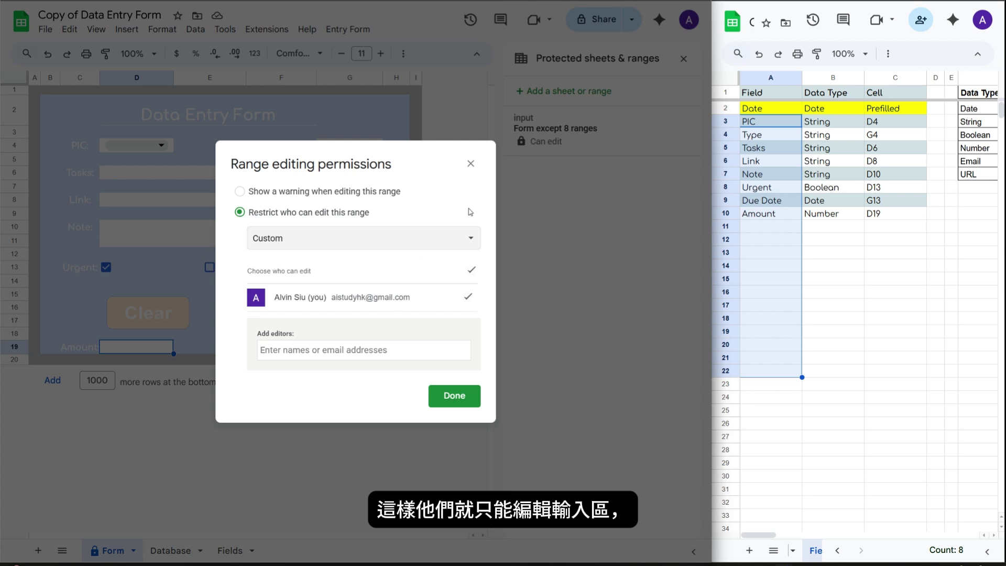
{"action": "left_click", "coordinate": [466, 169]}
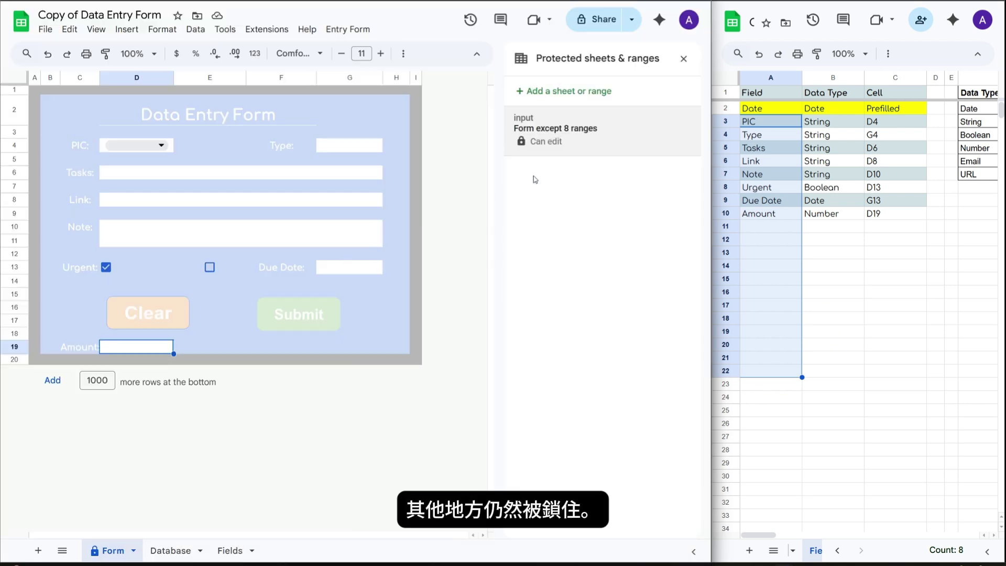
{"action": "left_click", "coordinate": [555, 155]}
{"action": "left_click", "coordinate": [675, 487]}
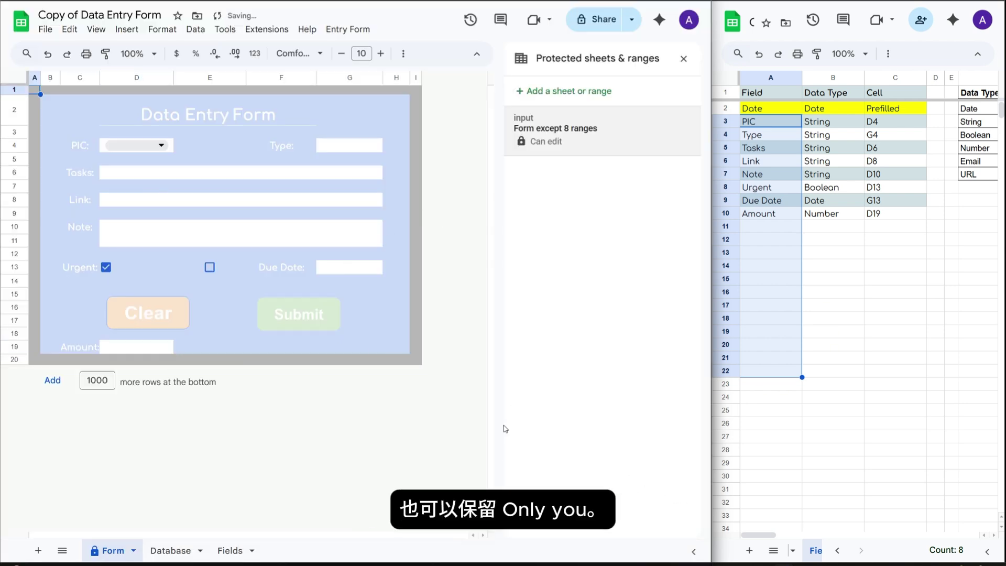
{"action": "left_click", "coordinate": [240, 231]}
{"action": "left_click", "coordinate": [237, 213]}
{"action": "double_click", "coordinate": [230, 202]}
{"action": "left_click", "coordinate": [231, 185]}
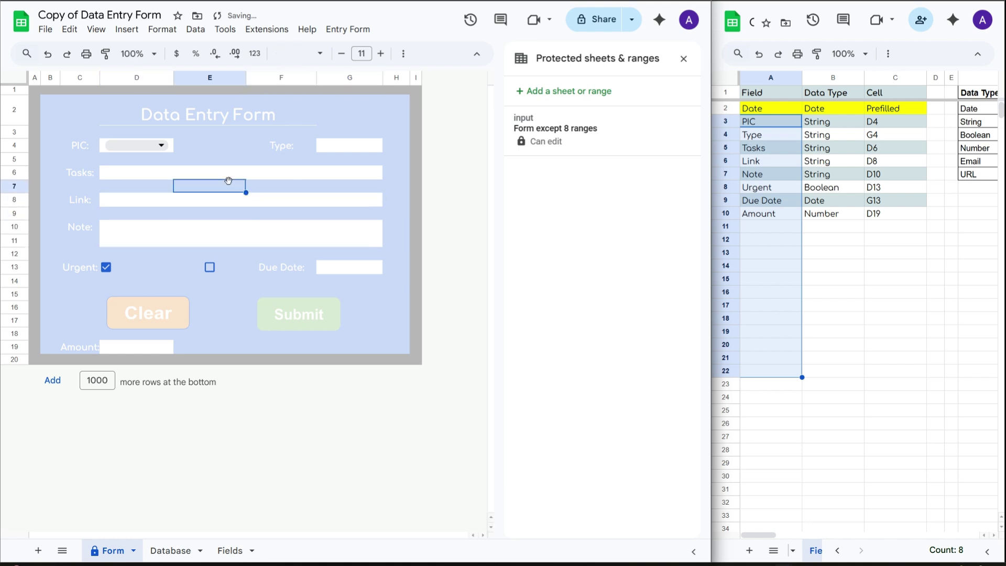
{"action": "left_click", "coordinate": [231, 160]}
{"action": "left_click", "coordinate": [238, 172]}
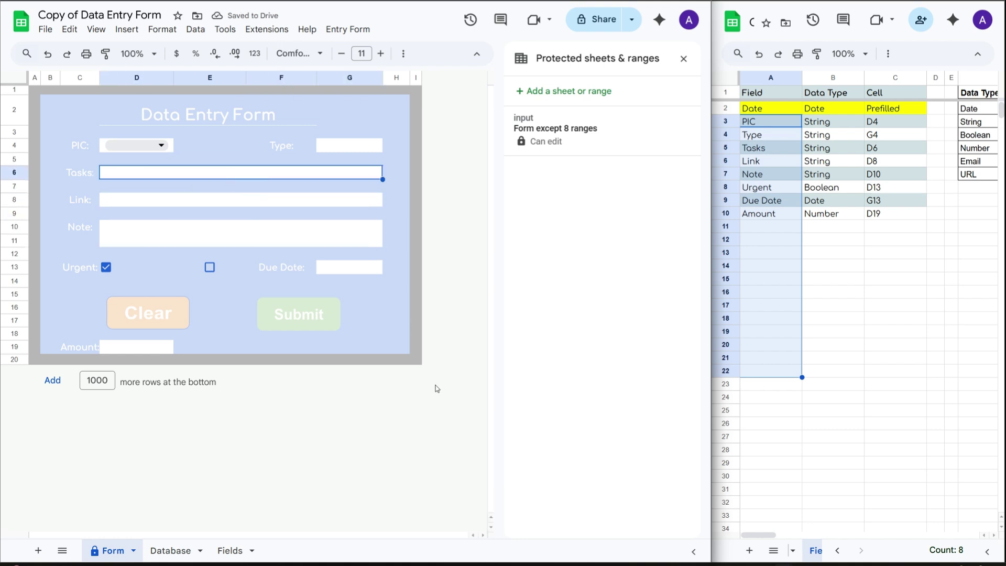